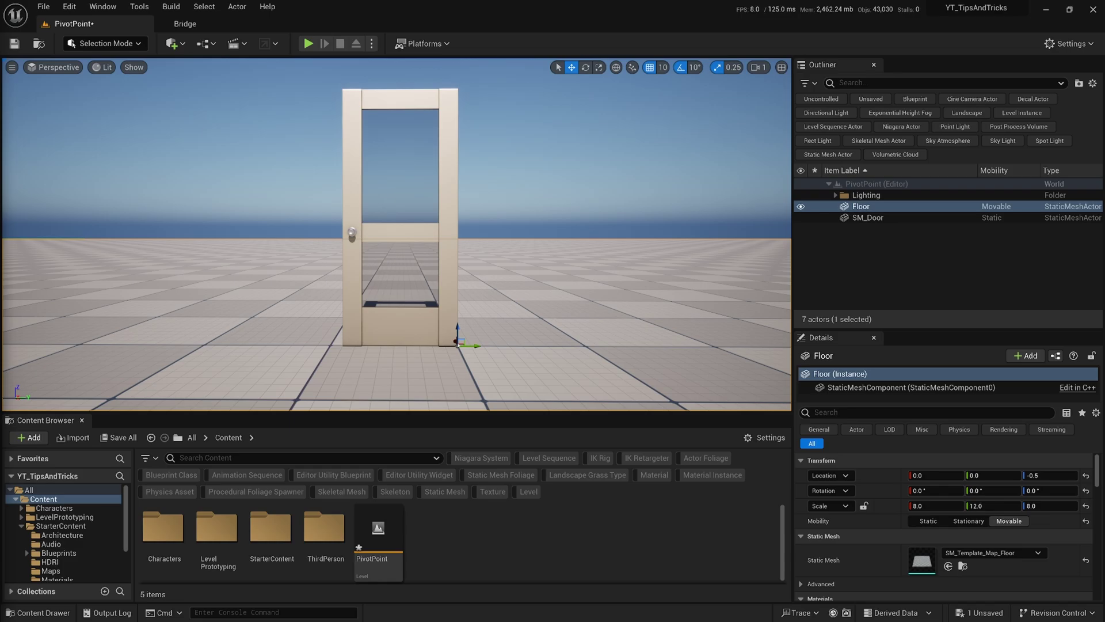
{"action": "left_click", "coordinate": [867, 217]}
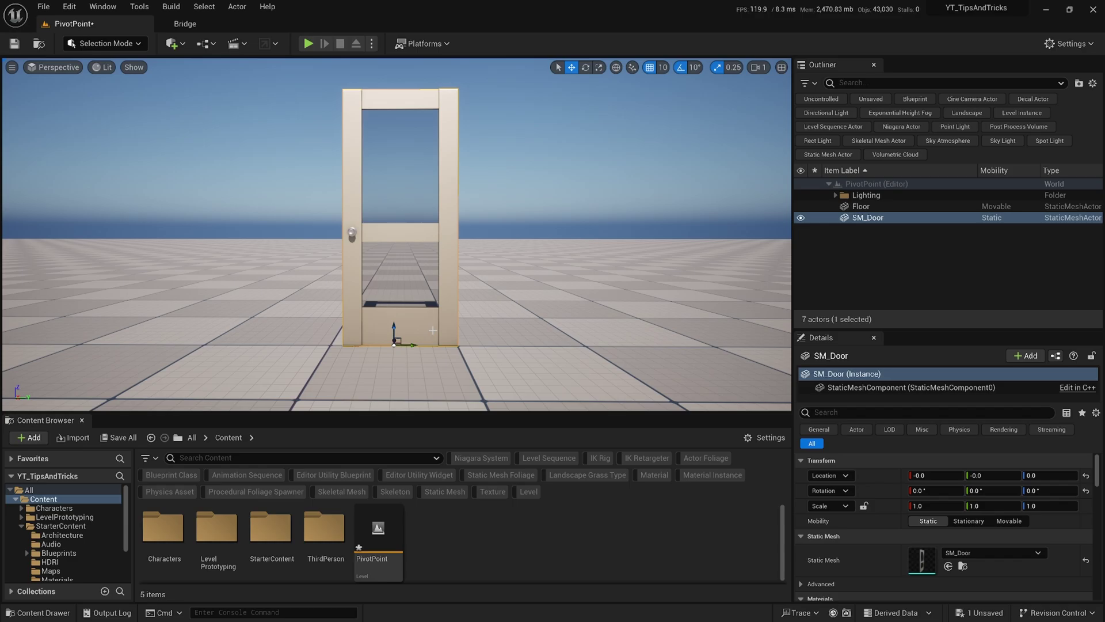
{"action": "key", "text": "e"}
{"action": "left_click_drag", "start_coordinate": [410, 346], "coordinate": [495, 337]}
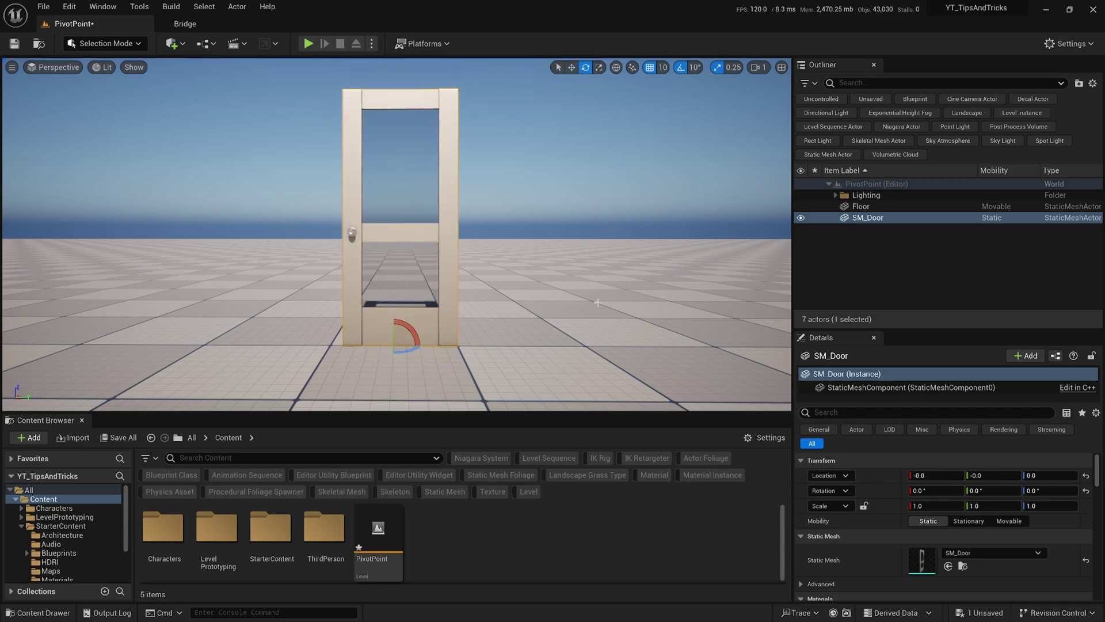
{"action": "key", "text": "r"}
{"action": "key", "text": "w"}
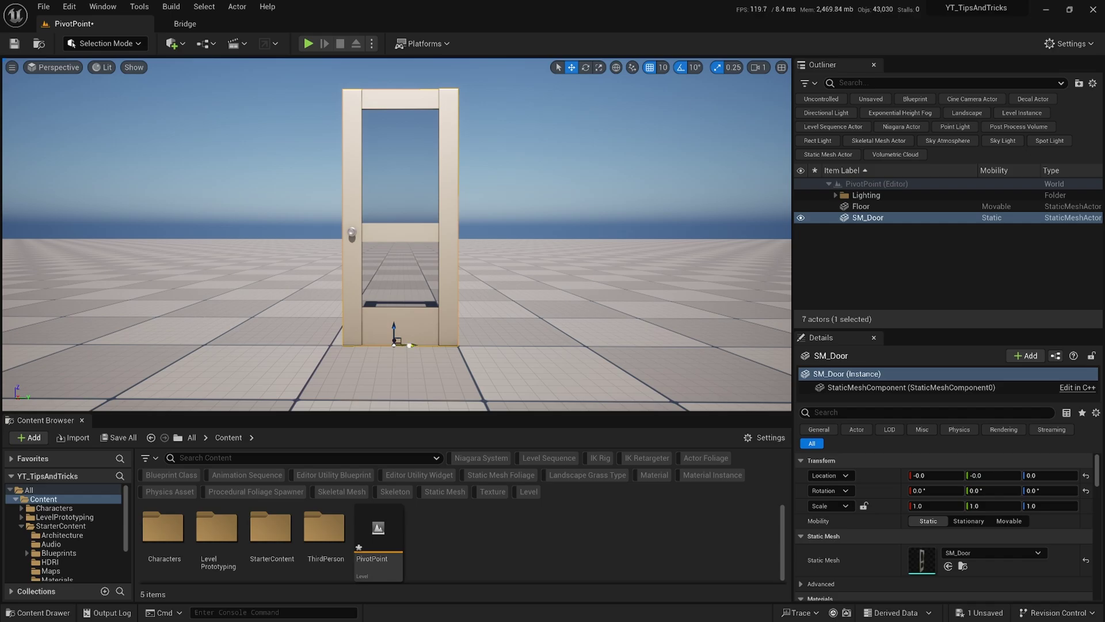
Step: Shift the door's pivot toward its right edge and test-swing the door around it
{"action": "middle_click_drag", "start_coordinate": [413, 346], "coordinate": [459, 346], "text": "alt"}
{"action": "key", "text": "e"}
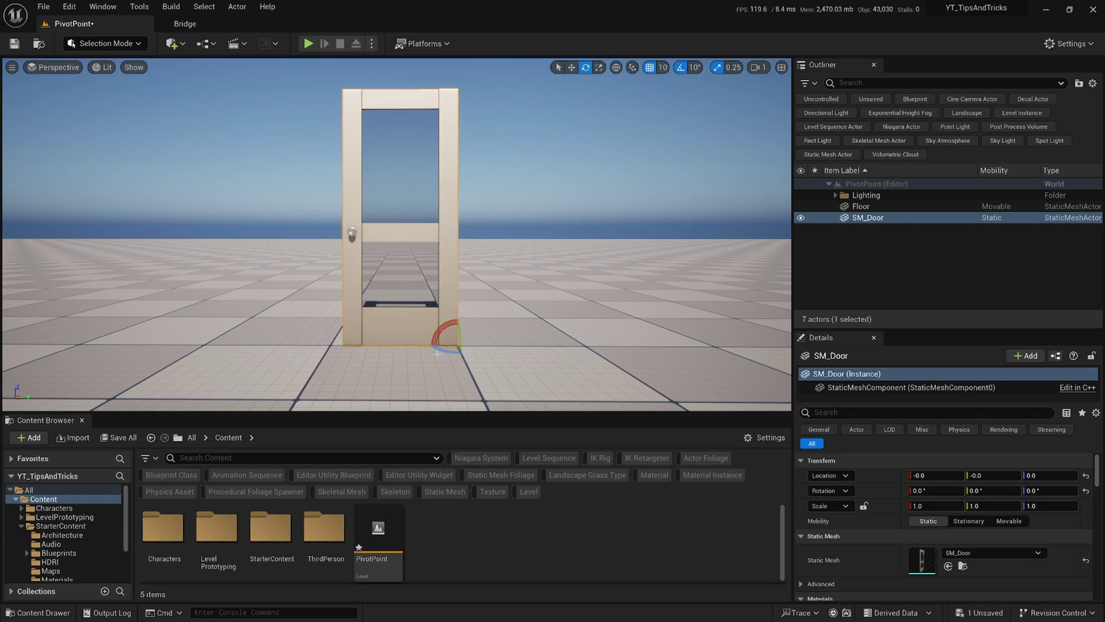
{"action": "mouse_move", "coordinate": [441, 350]}
{"action": "left_mouse_down"}
{"action": "mouse_move", "coordinate": [418, 353]}
{"action": "mouse_move", "coordinate": [442, 351]}
{"action": "left_mouse_up"}
Step: Reselect the door and drag its pivot to the bottom-right corner
{"action": "left_click", "coordinate": [839, 260]}
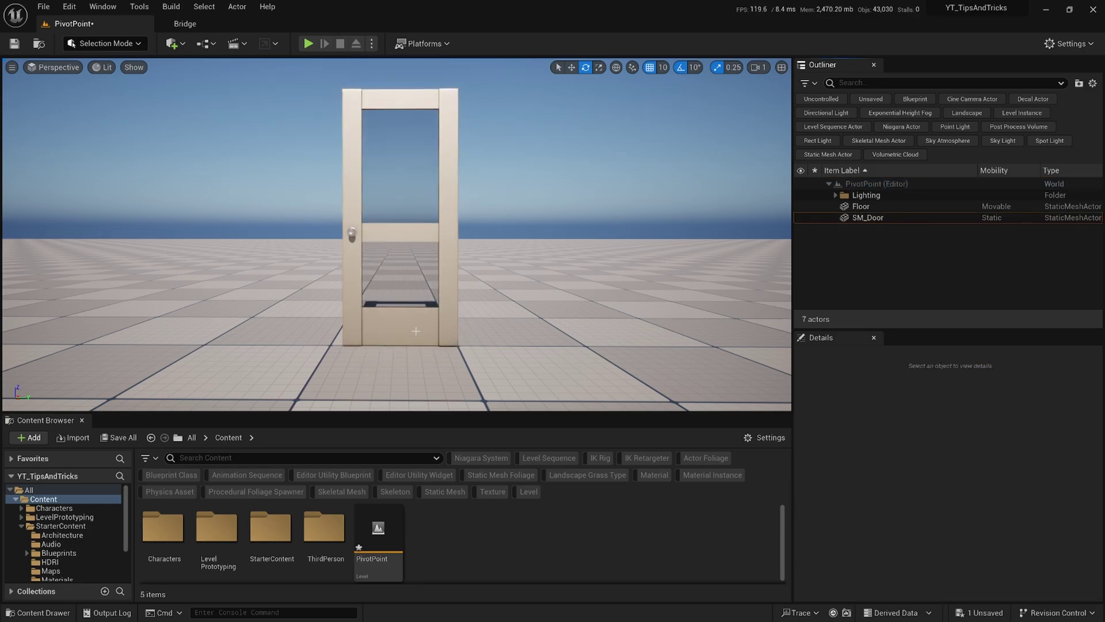
{"action": "left_click", "coordinate": [440, 341]}
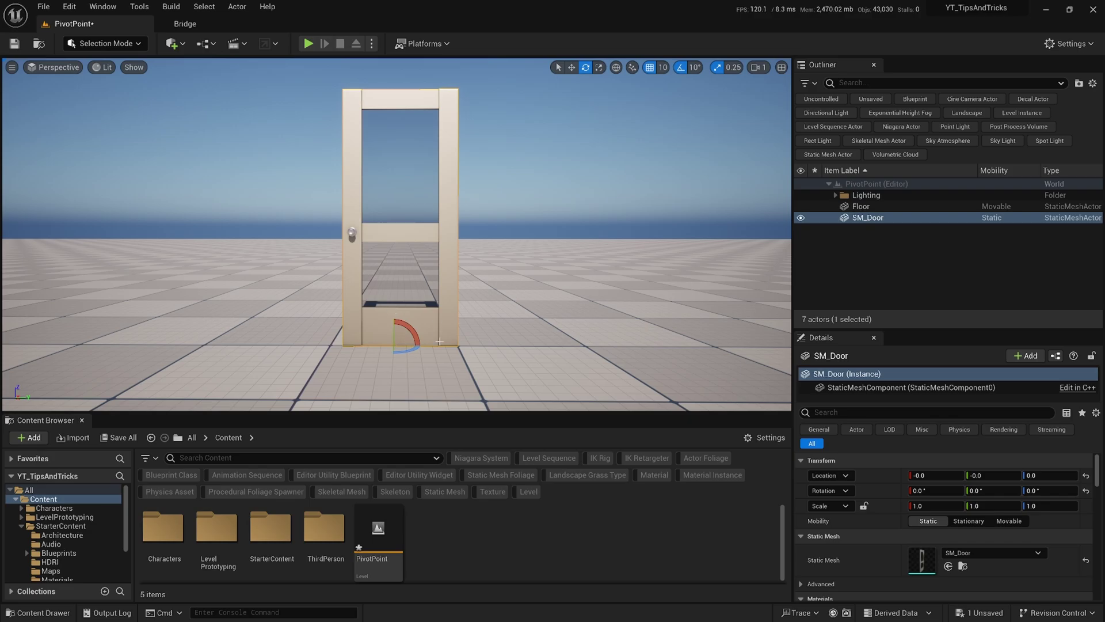
{"action": "key", "text": "w"}
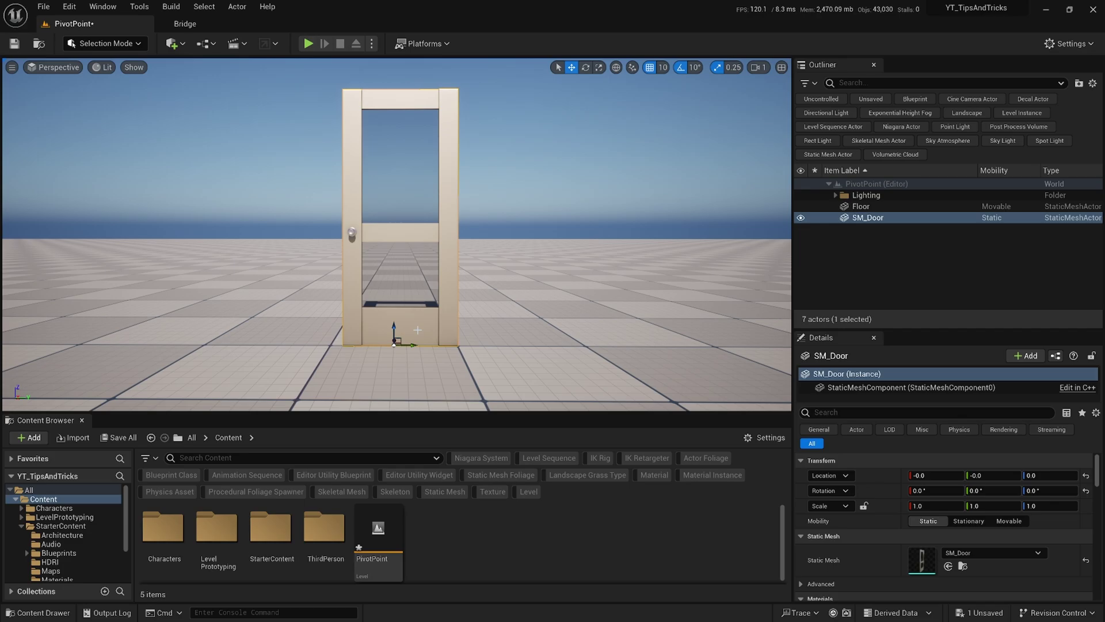
{"action": "middle_click_drag", "start_coordinate": [394, 344], "coordinate": [458, 343], "text": "alt"}
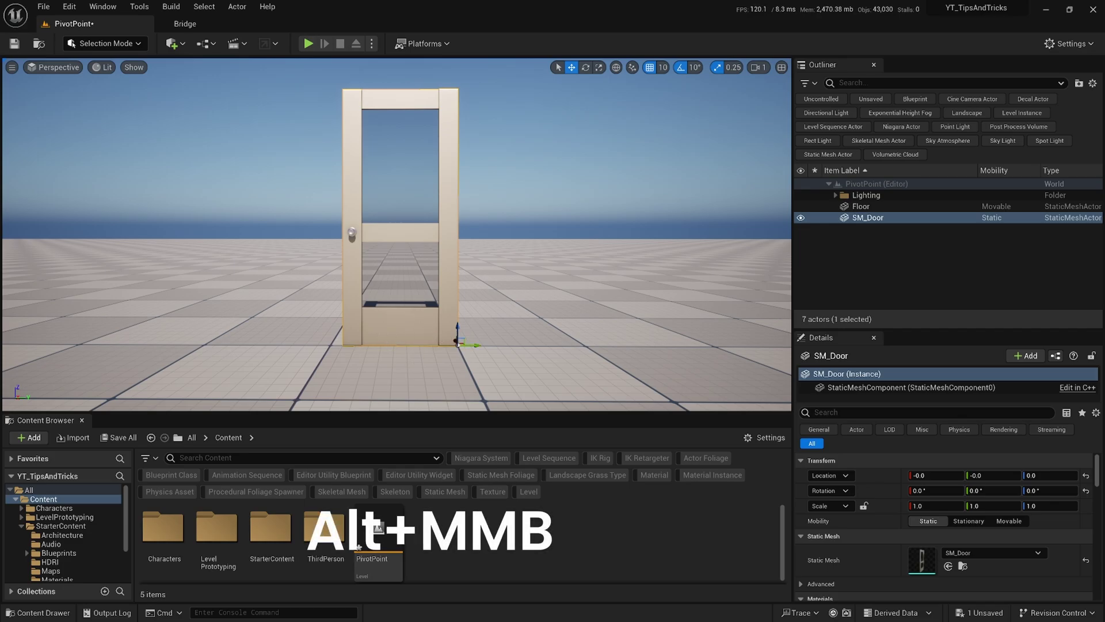
Step: Save the door's bottom-right corner pivot with Pivot > Set as Pivot Offset
{"action": "right_click", "coordinate": [397, 320]}
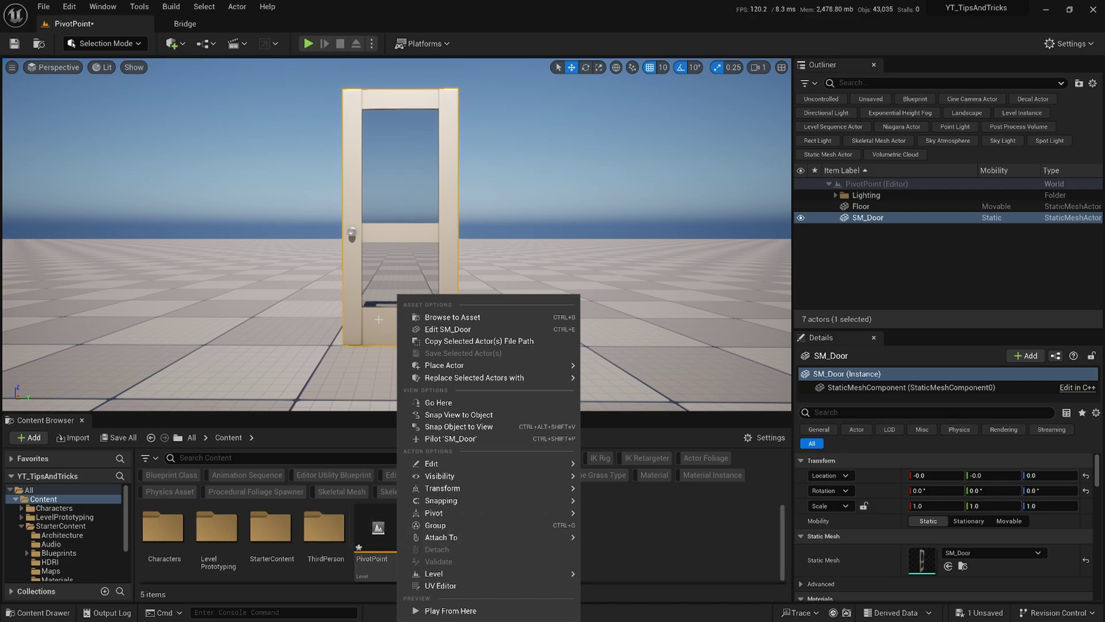
{"action": "mouse_move", "coordinate": [518, 513]}
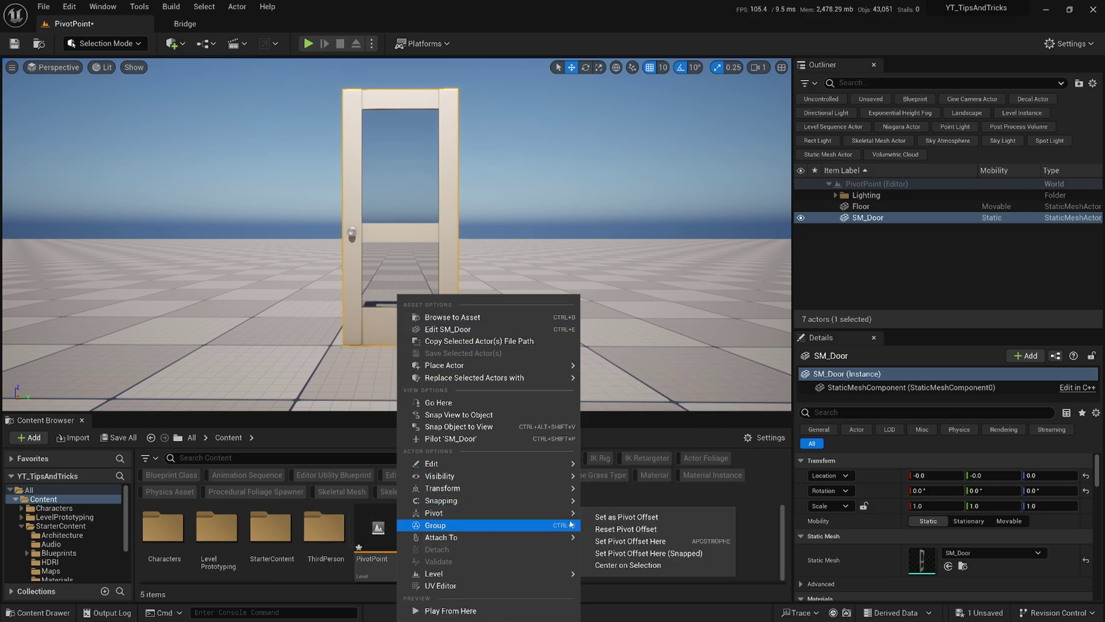
{"action": "left_click", "coordinate": [628, 517]}
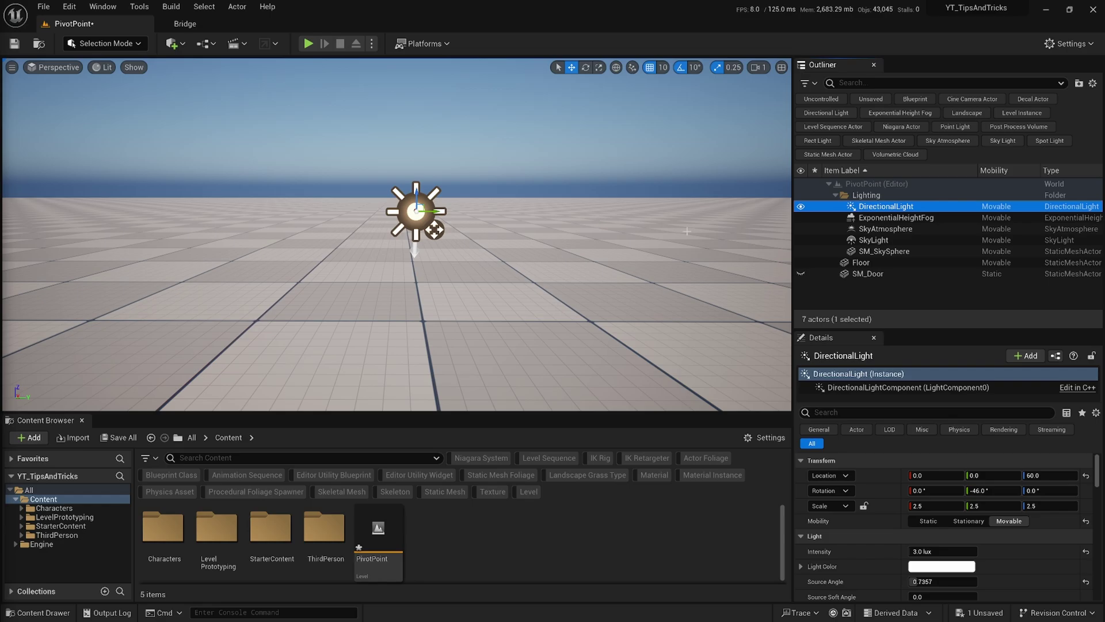
Step: Slide the DirectionalLight along Y and re-aim the sun to rotation 0°, -48.86°, -67.04°
{"action": "left_click_drag", "start_coordinate": [439, 212], "coordinate": [605, 221]}
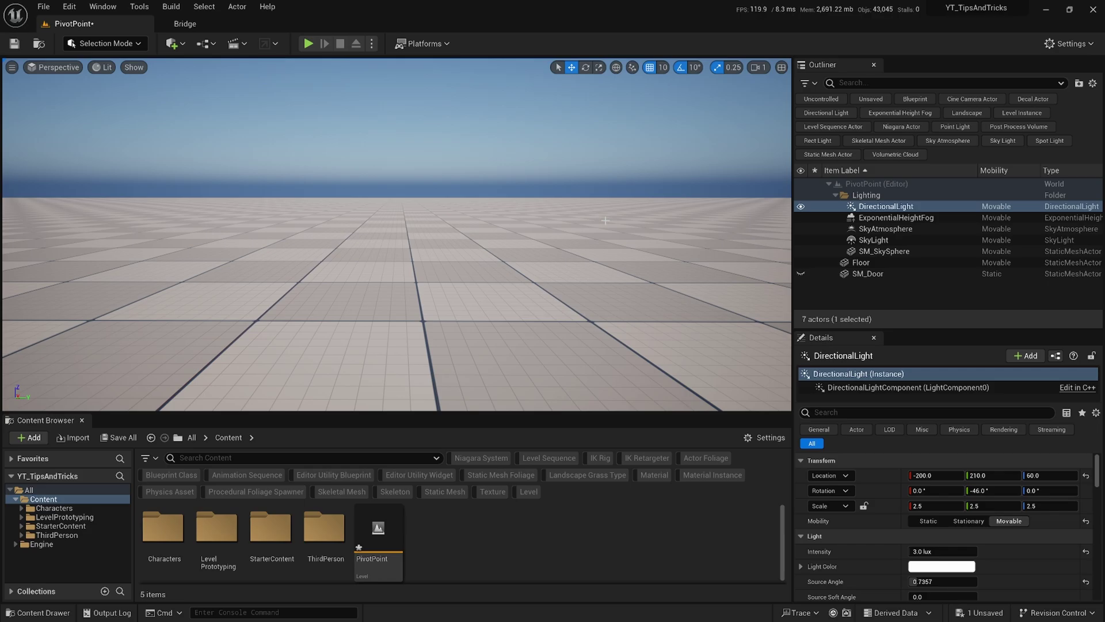
{"action": "key", "text": "ctrl+l"}
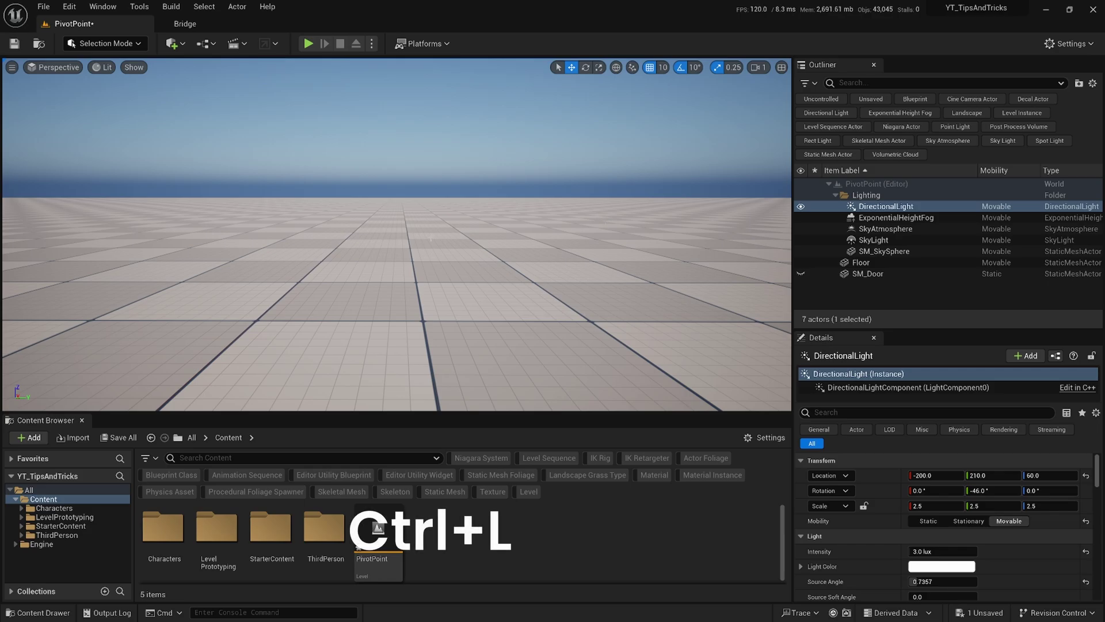
{"action": "key", "text": "ctrl+l"}
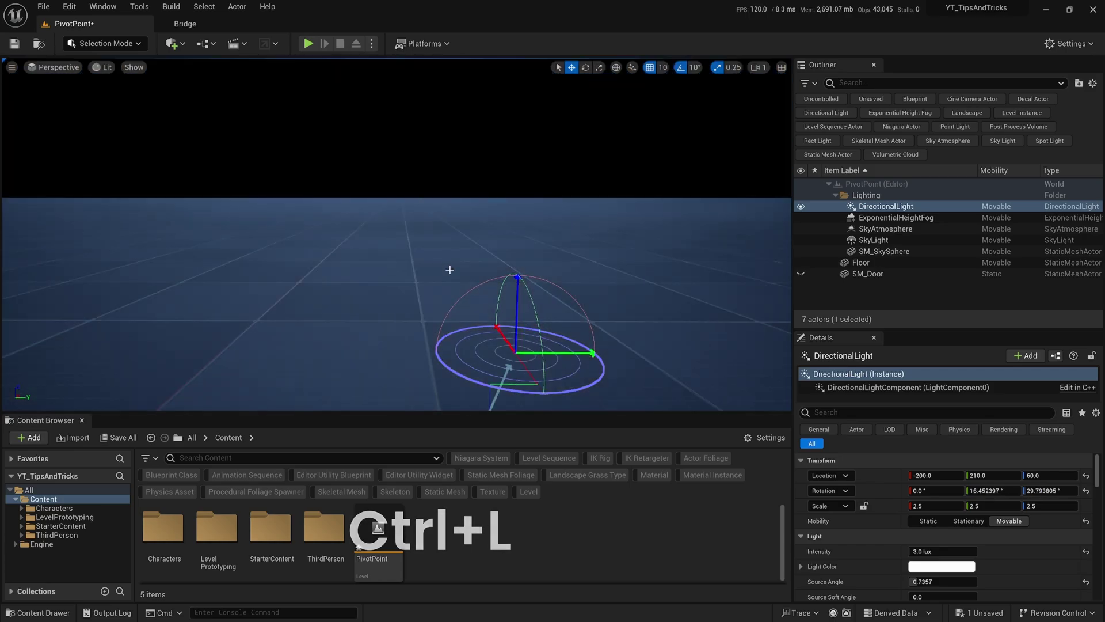
{"action": "key", "text": "ctrl+l"}
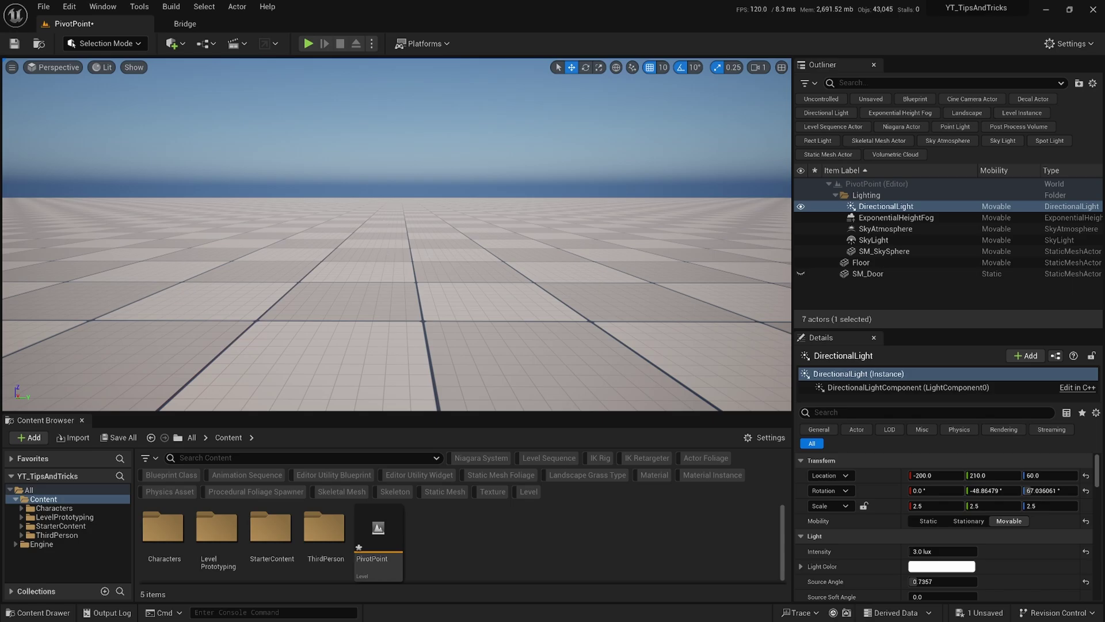
Step: Reselect the DirectionalLight and rotate it around its pivot to a yaw of 37.04°
{"action": "right_click_drag", "start_coordinate": [461, 218], "coordinate": [461, 206]}
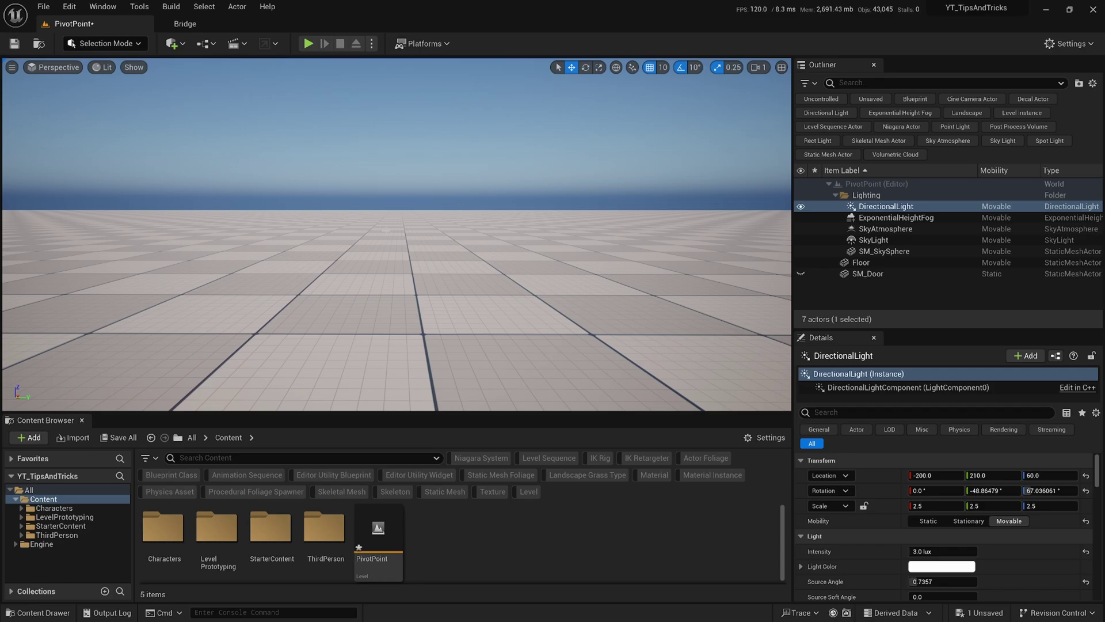
{"action": "left_click", "coordinate": [862, 262]}
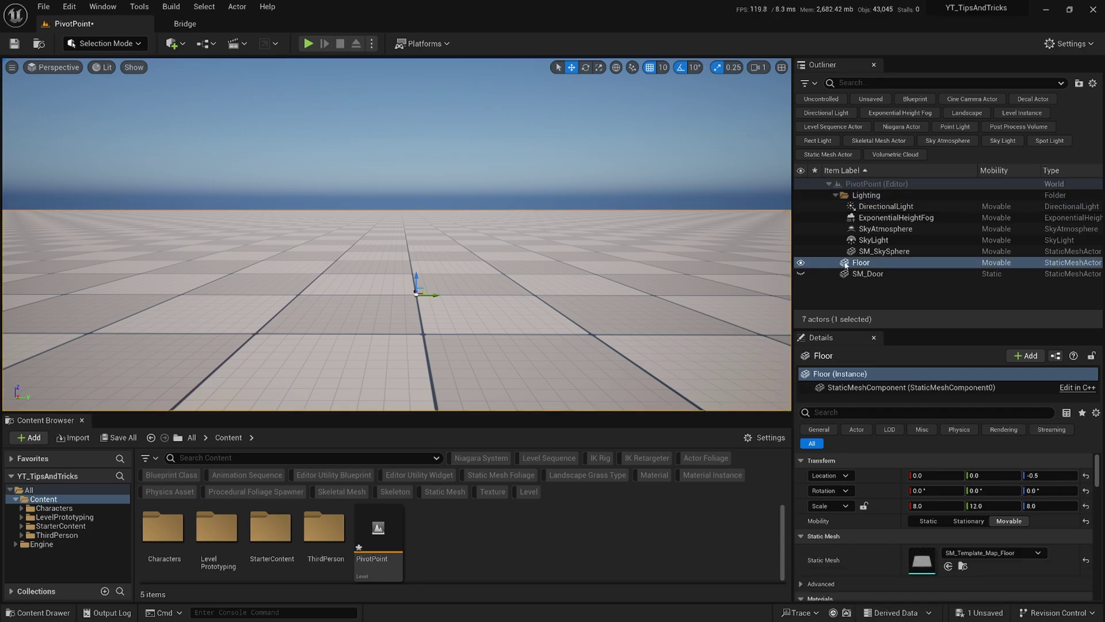
{"action": "left_click", "coordinate": [887, 206]}
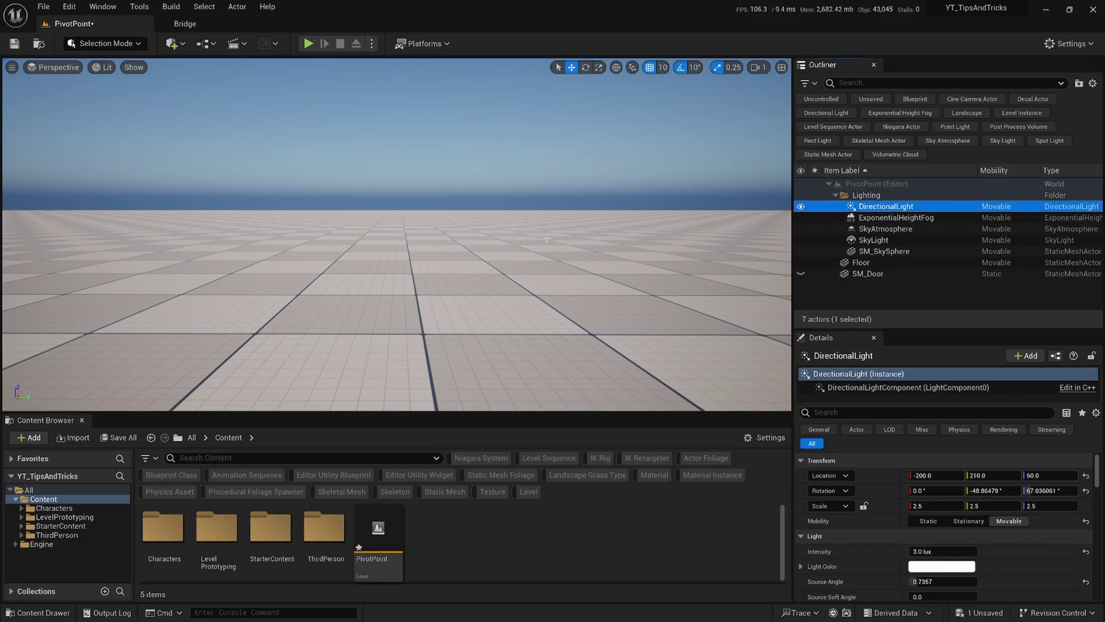
{"action": "left_click", "coordinate": [585, 68]}
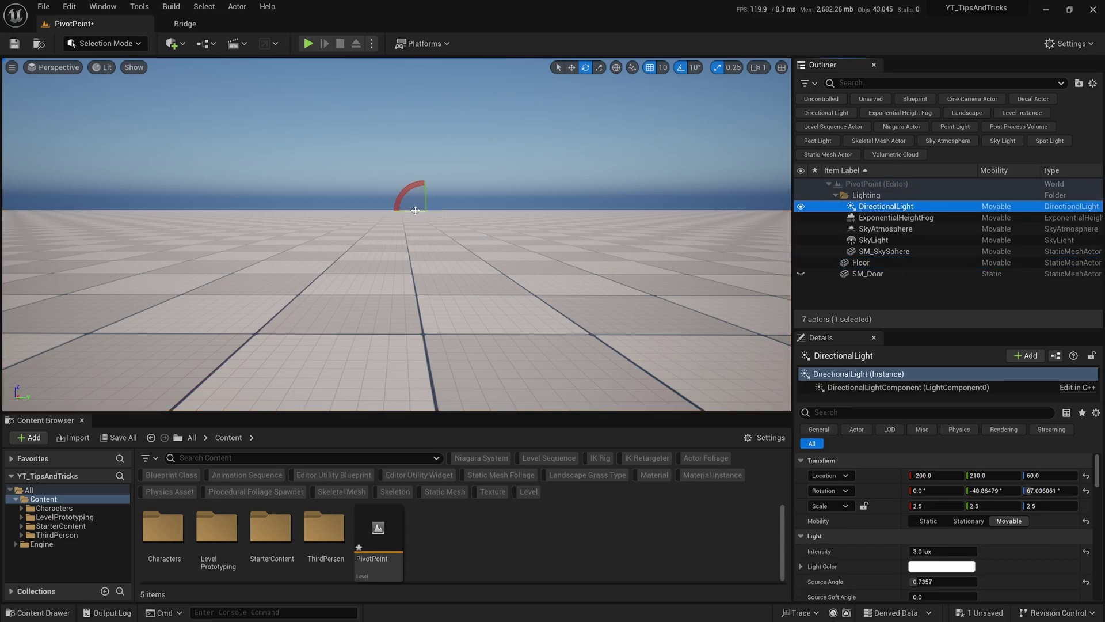
{"action": "left_click_drag", "start_coordinate": [419, 210], "coordinate": [490, 210]}
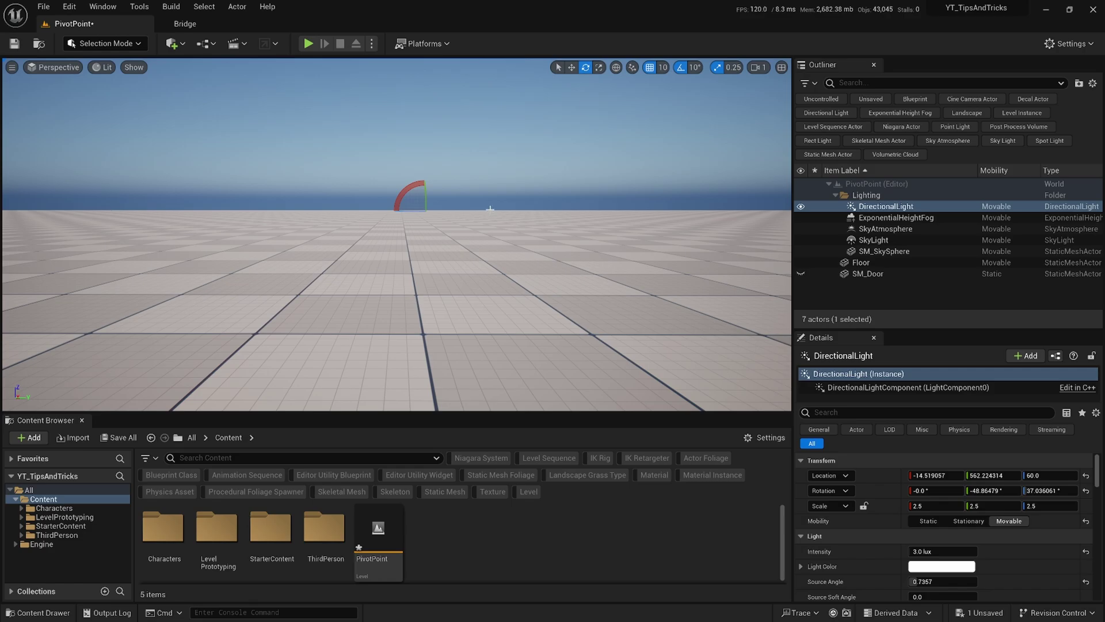
{"action": "left_click", "coordinate": [70, 7]}
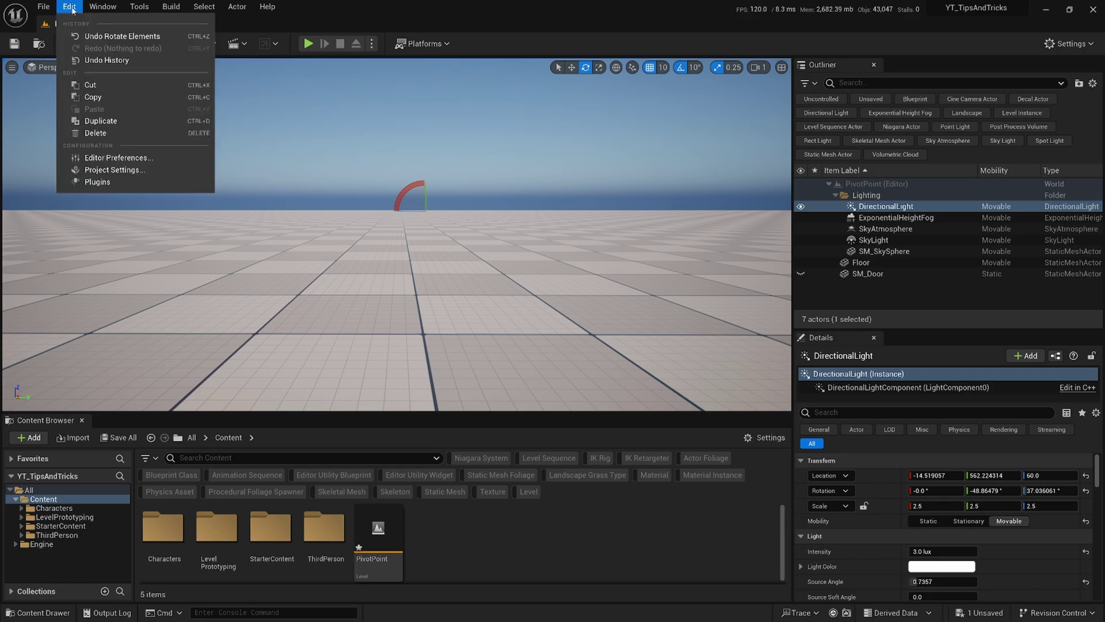
{"action": "left_click", "coordinate": [97, 159]}
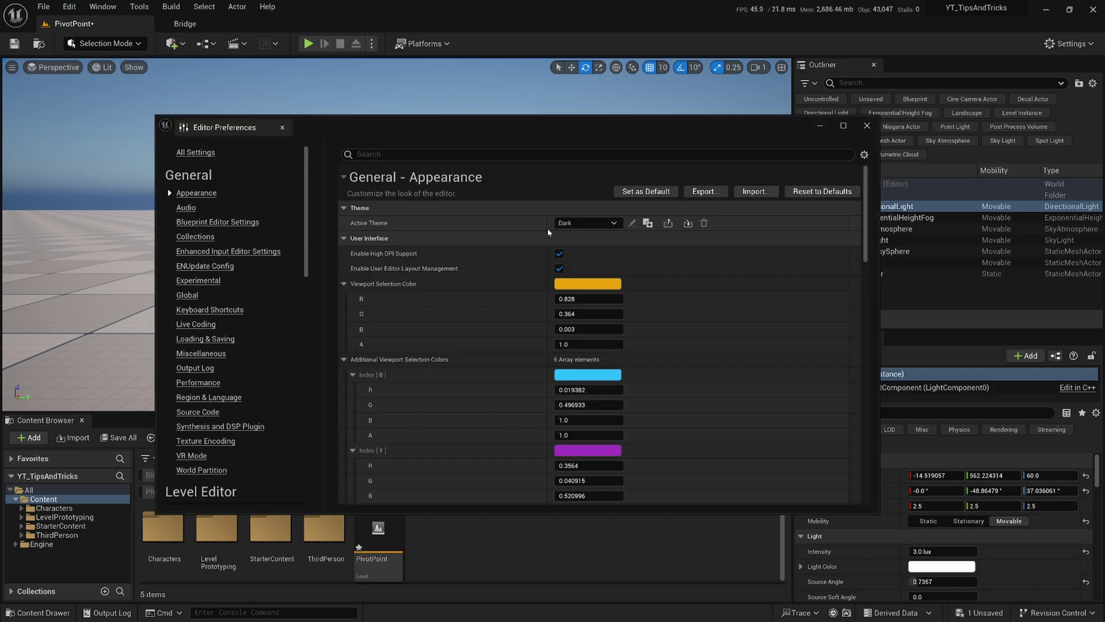
{"action": "left_click", "coordinate": [391, 154]}
{"action": "type", "text": "pivot"}
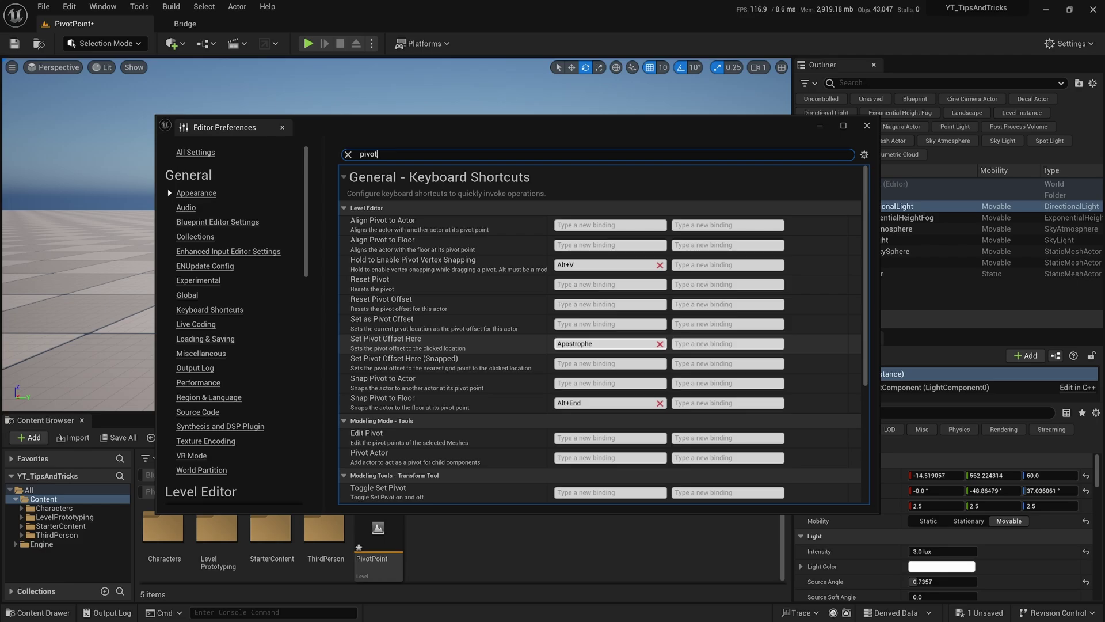
Step: Close the editor preferences and move the DirectionalLight along Y to 512.22
{"action": "left_click", "coordinate": [868, 126]}
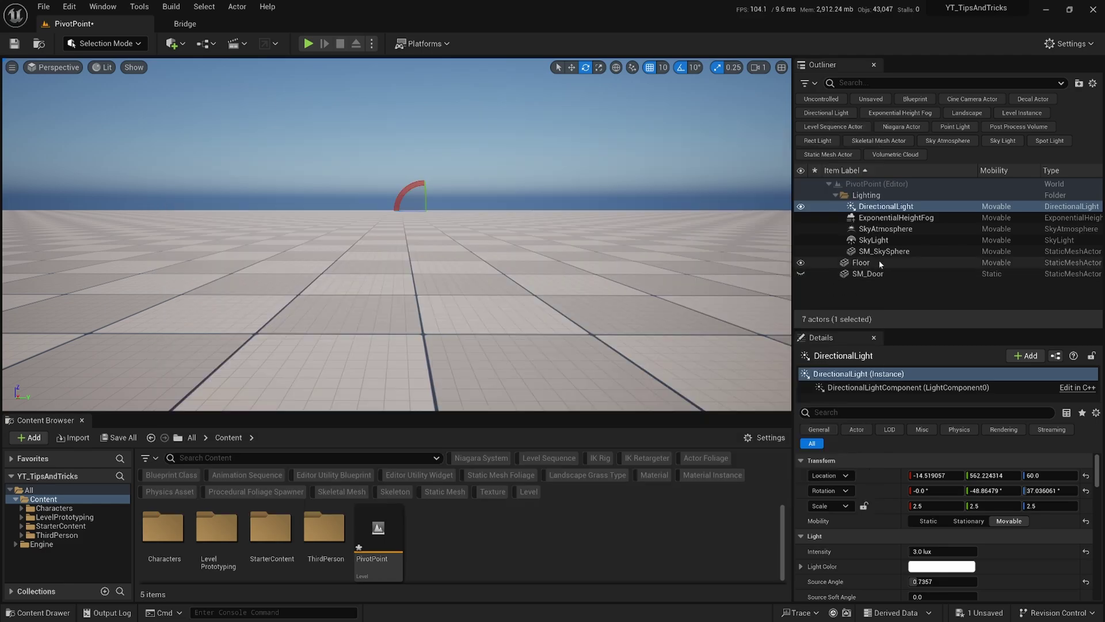
{"action": "key", "text": "w"}
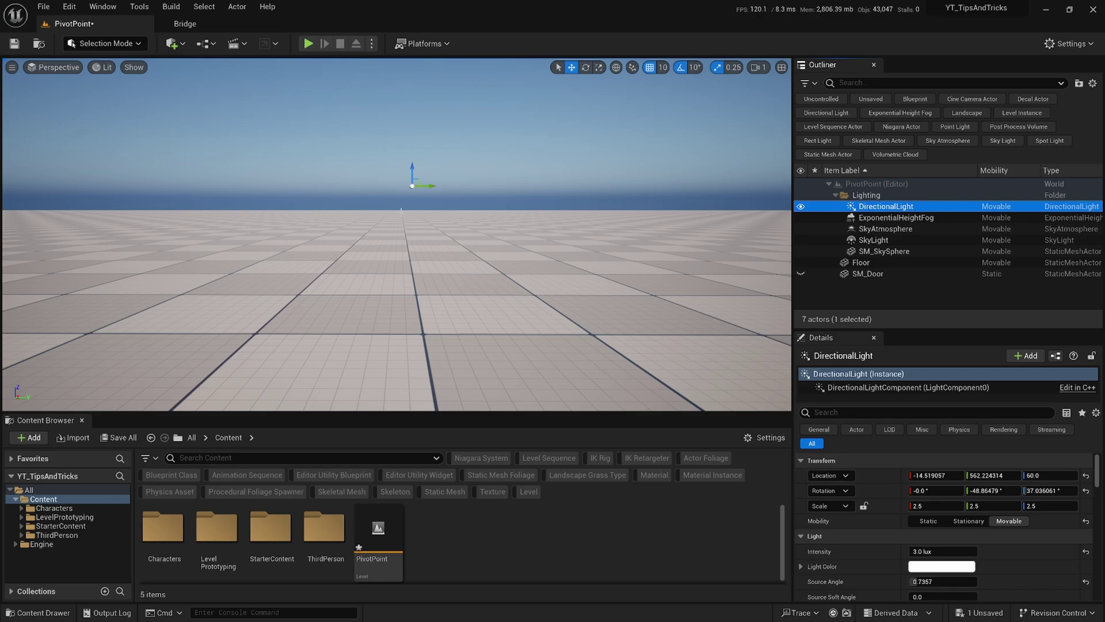
{"action": "left_click_drag", "start_coordinate": [426, 186], "coordinate": [466, 230]}
{"action": "key", "text": "e"}
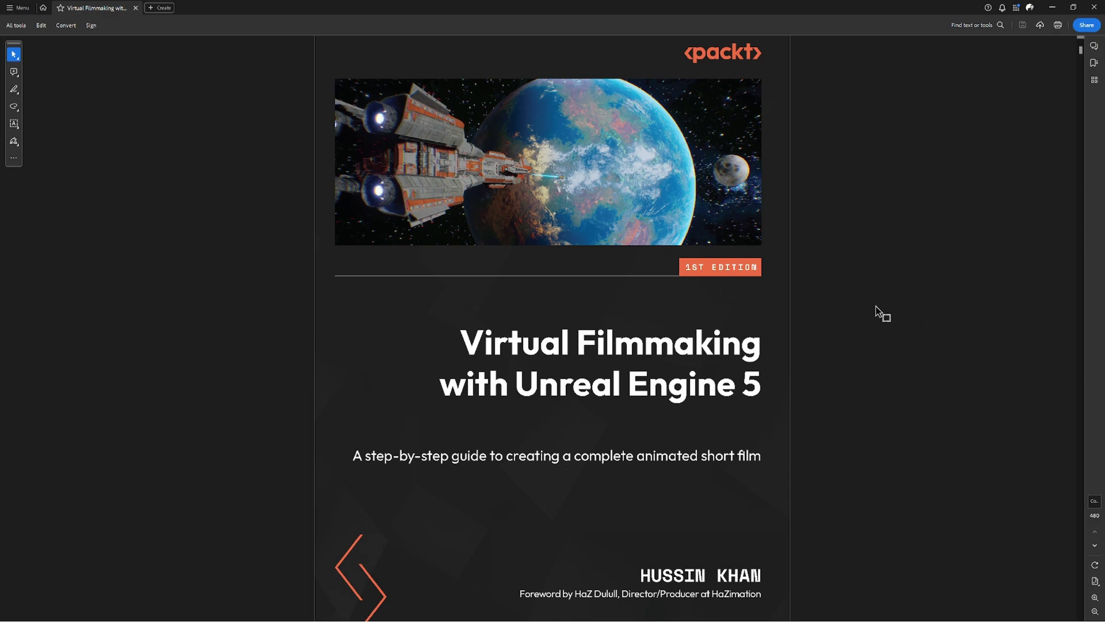
Step: Scroll the Virtual Filmmaking PDF from the cover through Chapter 2 to about page 200
{"action": "scroll", "coordinate": [889, 343], "scroll_direction": "down", "scroll_amount": 20}
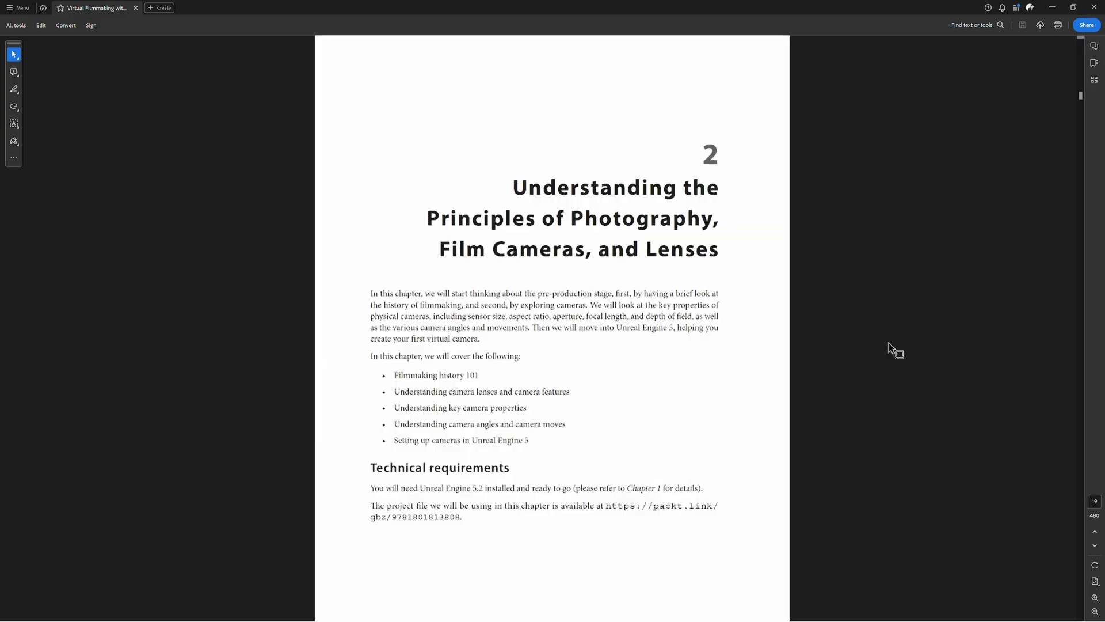
{"action": "scroll", "coordinate": [889, 343], "scroll_direction": "down", "scroll_amount": 3}
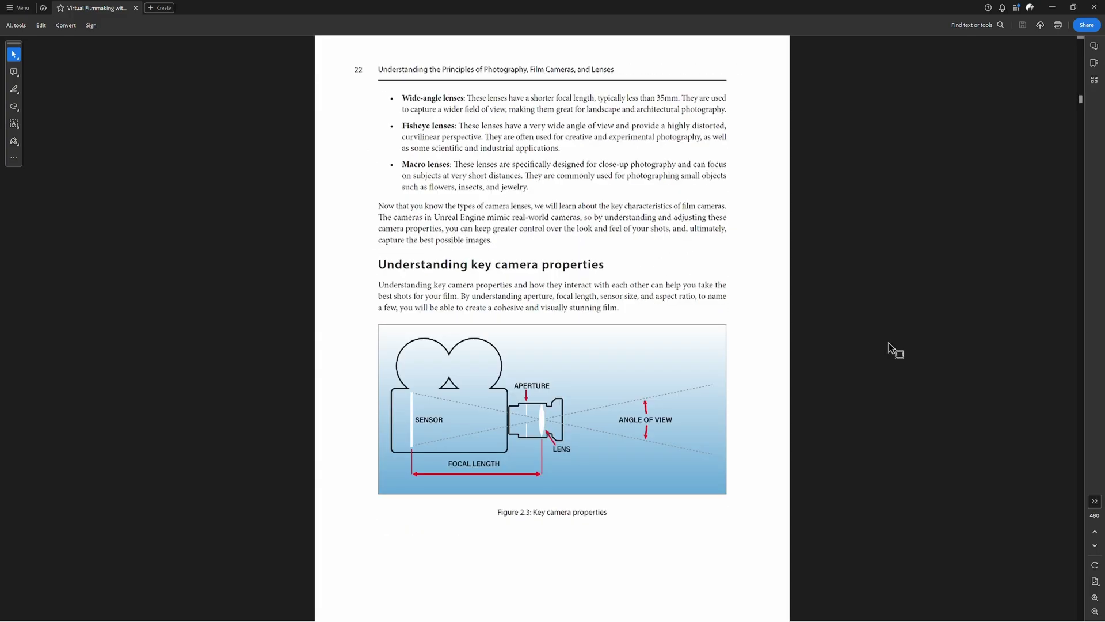
{"action": "scroll", "coordinate": [888, 343], "scroll_direction": "down", "scroll_amount": 3}
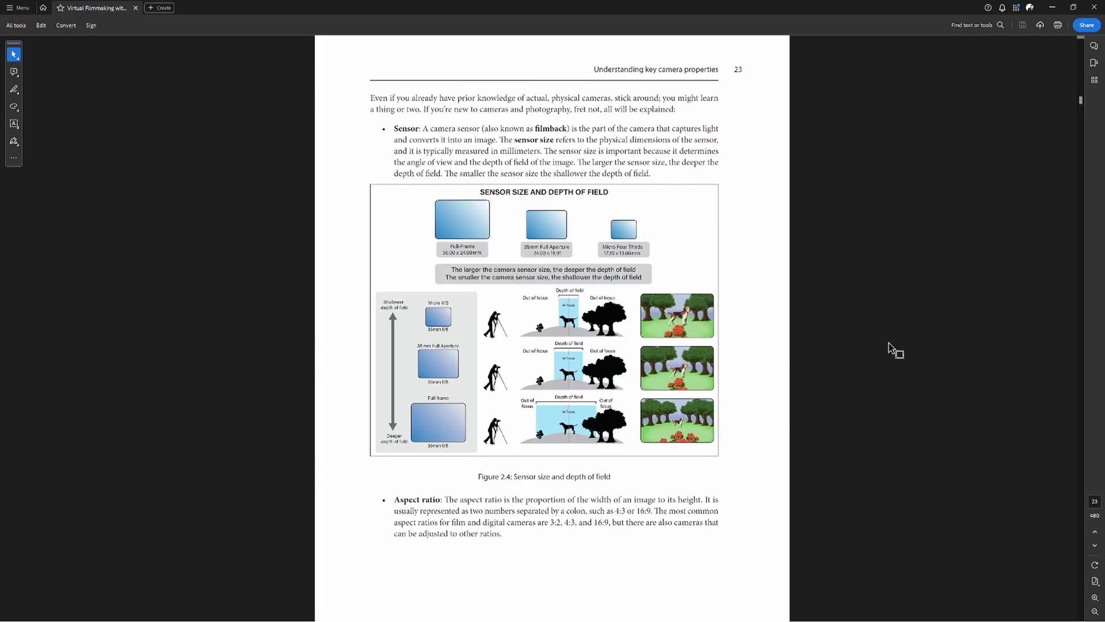
{"action": "scroll", "coordinate": [889, 344], "scroll_direction": "down", "scroll_amount": 3}
{"action": "scroll", "coordinate": [889, 343], "scroll_direction": "down", "scroll_amount": 20}
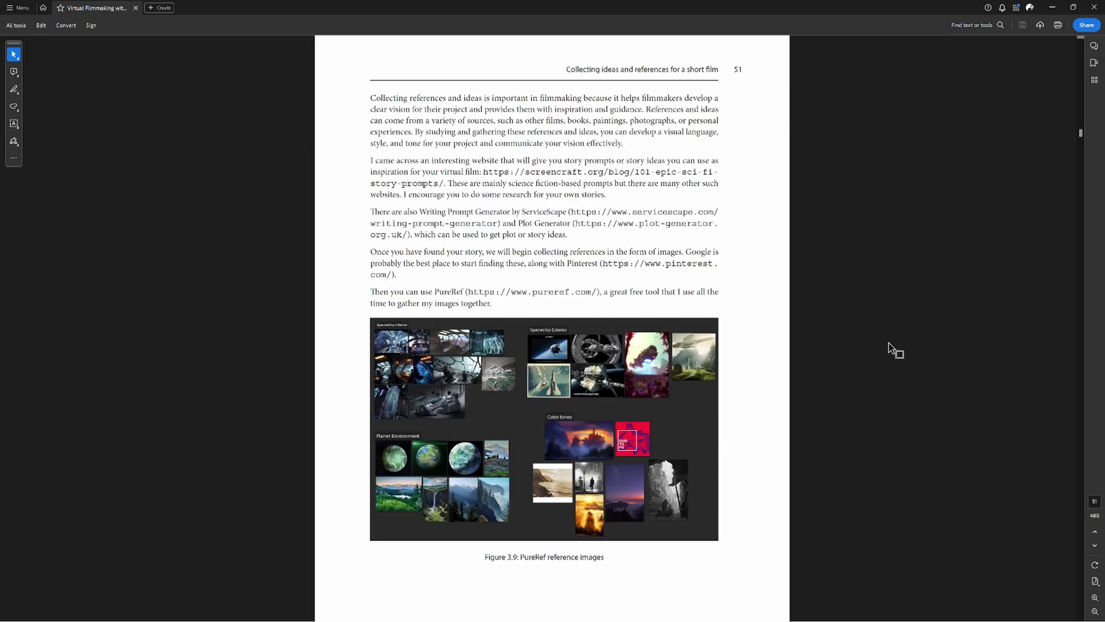
{"action": "scroll", "coordinate": [888, 343], "scroll_direction": "down", "scroll_amount": 20}
{"action": "scroll", "coordinate": [889, 343], "scroll_direction": "down", "scroll_amount": 15}
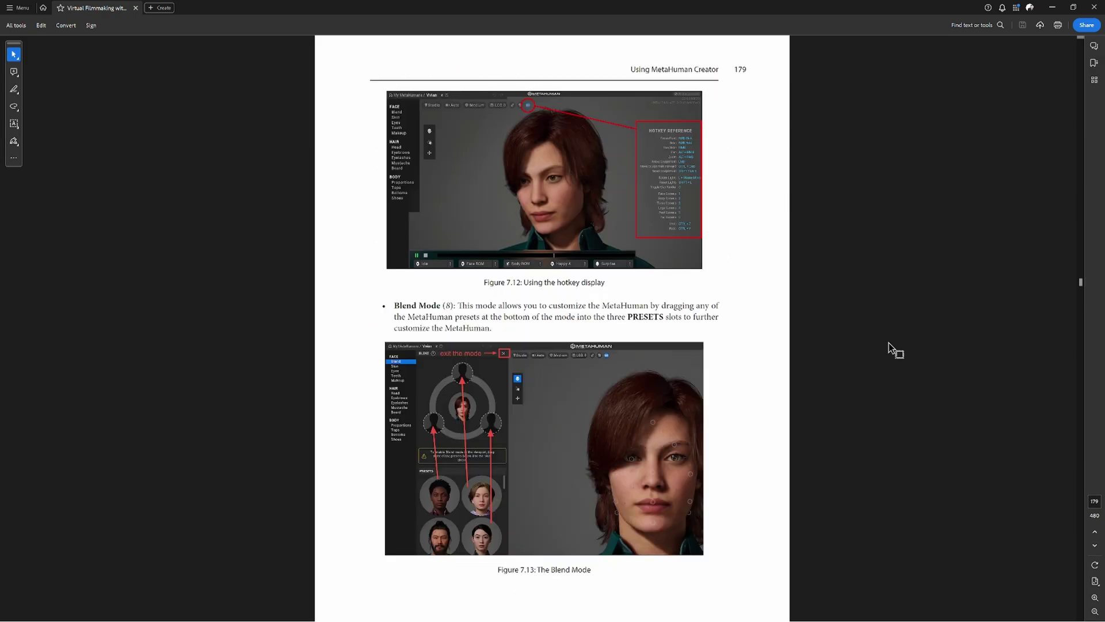
{"action": "scroll", "coordinate": [889, 343], "scroll_direction": "down", "scroll_amount": 20}
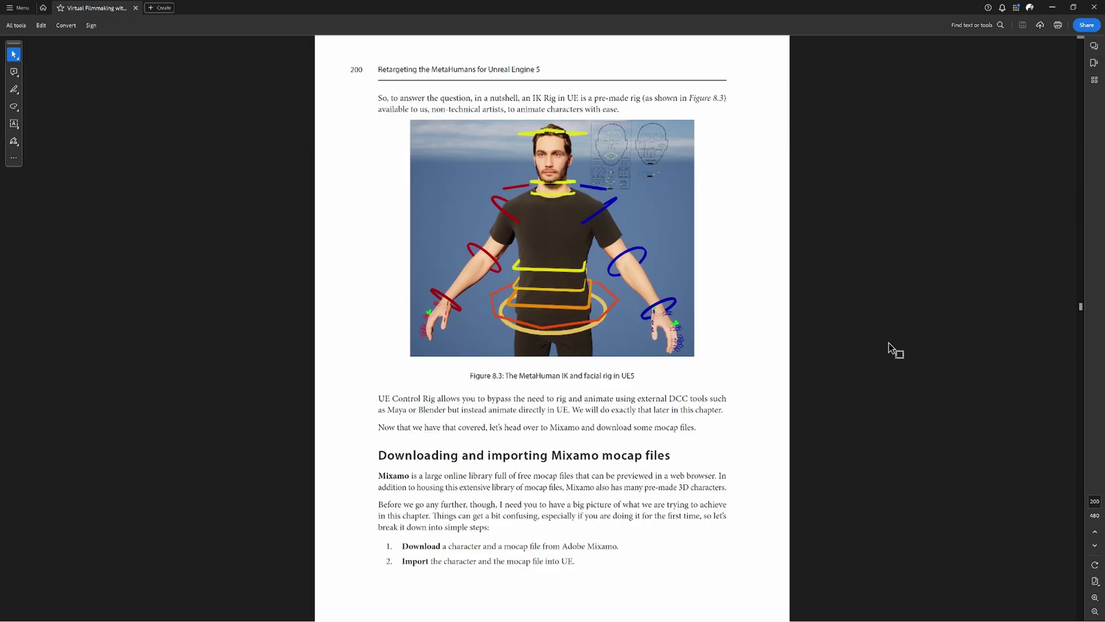
{"action": "scroll", "coordinate": [889, 343], "scroll_direction": "down", "scroll_amount": 3}
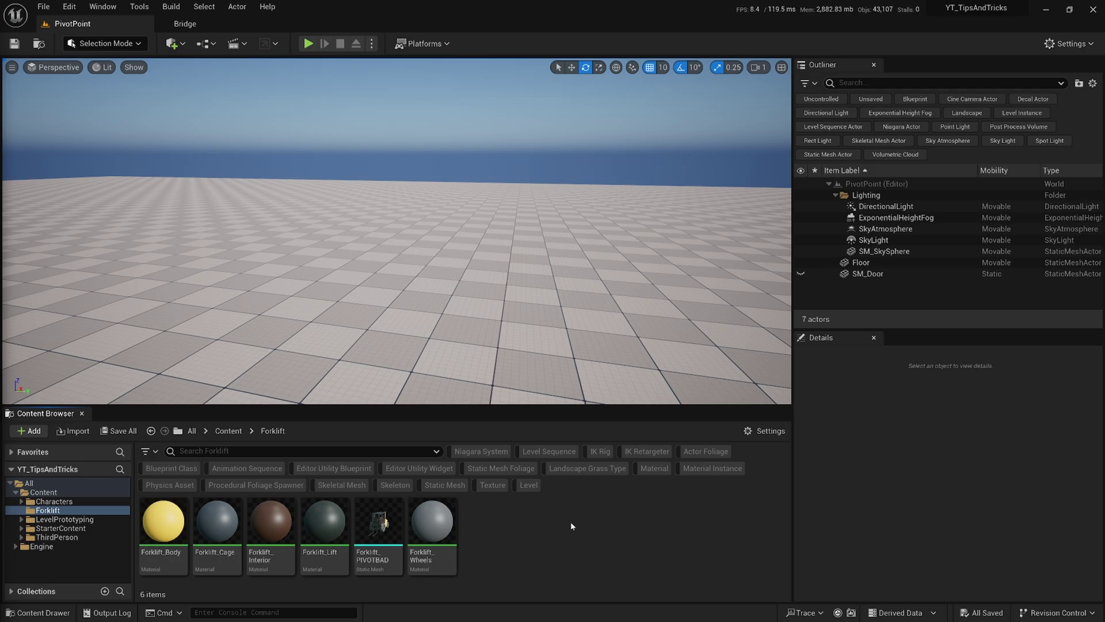
Step: Drop Forklift_PIVOTBAD into the level and rotate it to expose its off-centre pivot
{"action": "left_click", "coordinate": [378, 524]}
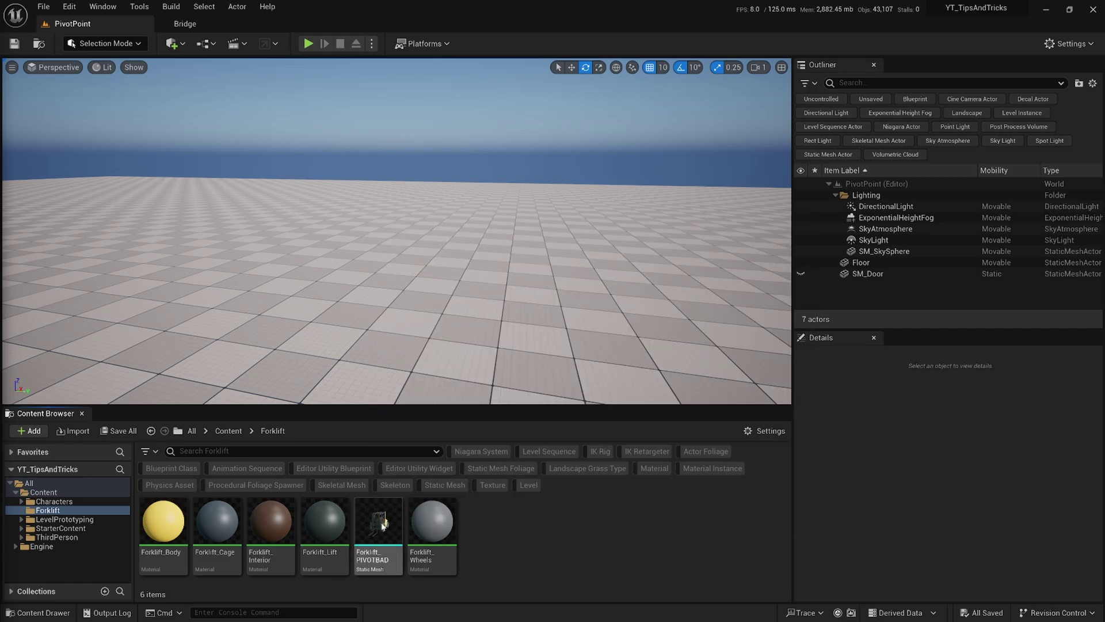
{"action": "left_click_drag", "start_coordinate": [442, 309], "coordinate": [392, 259]}
{"action": "key", "text": "w"}
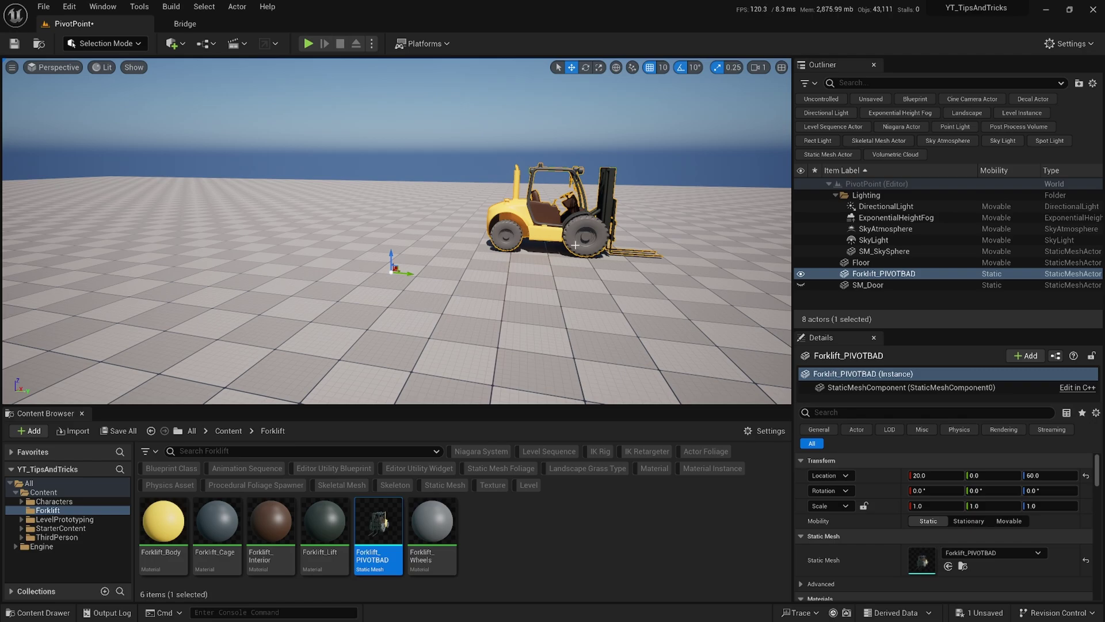
{"action": "mouse_move", "coordinate": [586, 264]}
{"action": "left_mouse_down", "text": "alt"}
{"action": "mouse_move", "coordinate": [633, 271]}
{"action": "mouse_move", "coordinate": [576, 273]}
{"action": "left_mouse_up", "text": "alt"}
{"action": "key", "text": "e"}
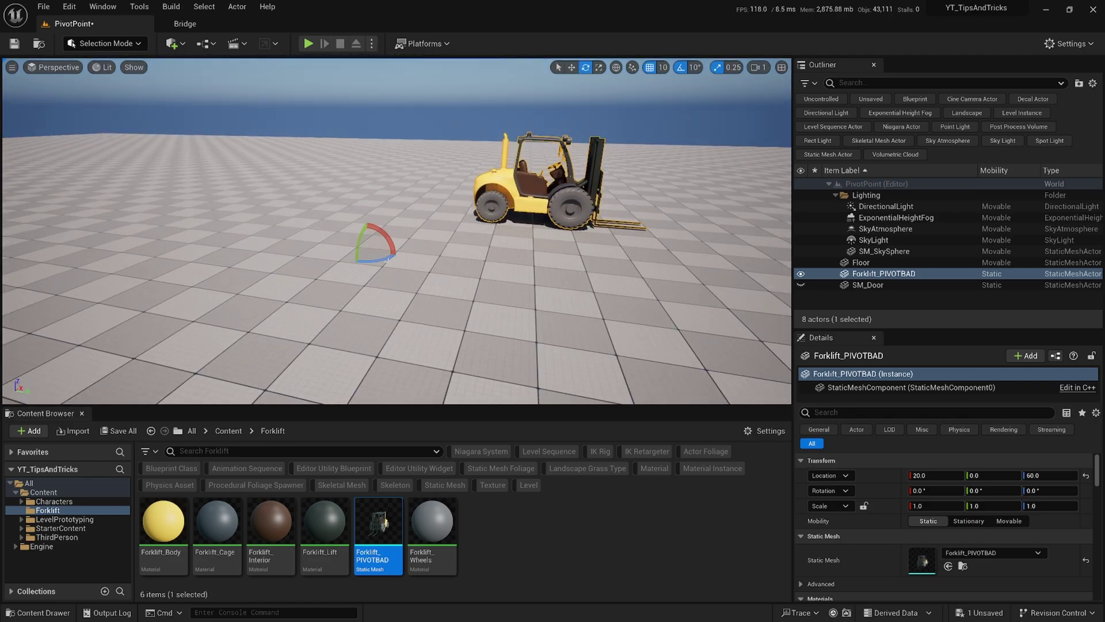
{"action": "left_click_drag", "start_coordinate": [346, 256], "coordinate": [391, 260]}
Step: Search the Plugins window for 'modeling' to confirm Modeling Tools Editor Mode is enabled
{"action": "left_click", "coordinate": [113, 45]}
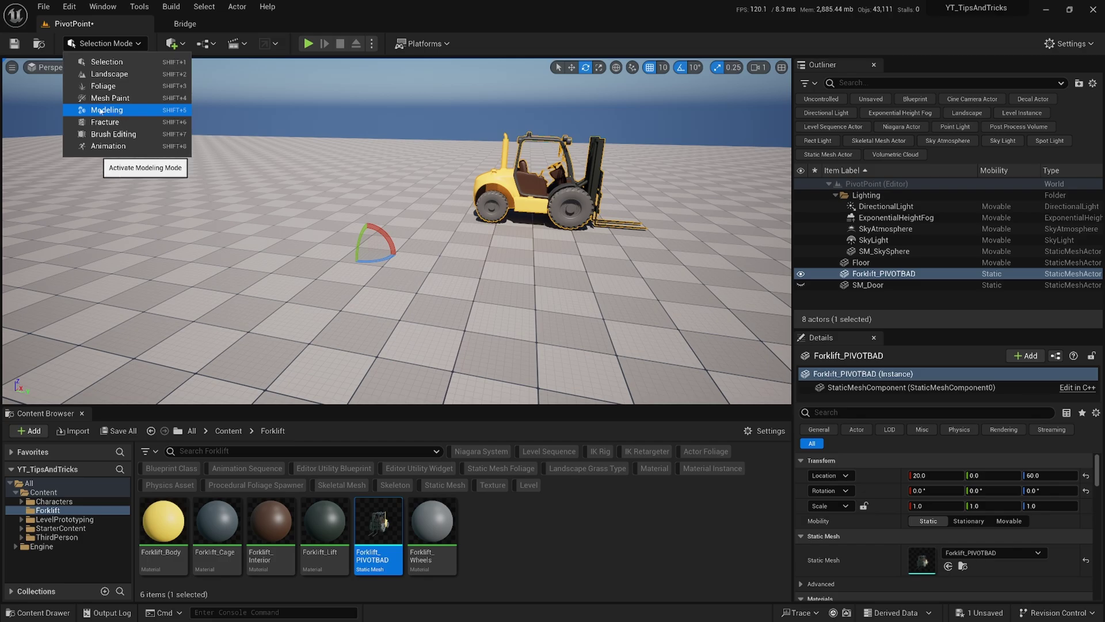
{"action": "left_click", "coordinate": [1068, 44]}
{"action": "left_click", "coordinate": [1030, 103]}
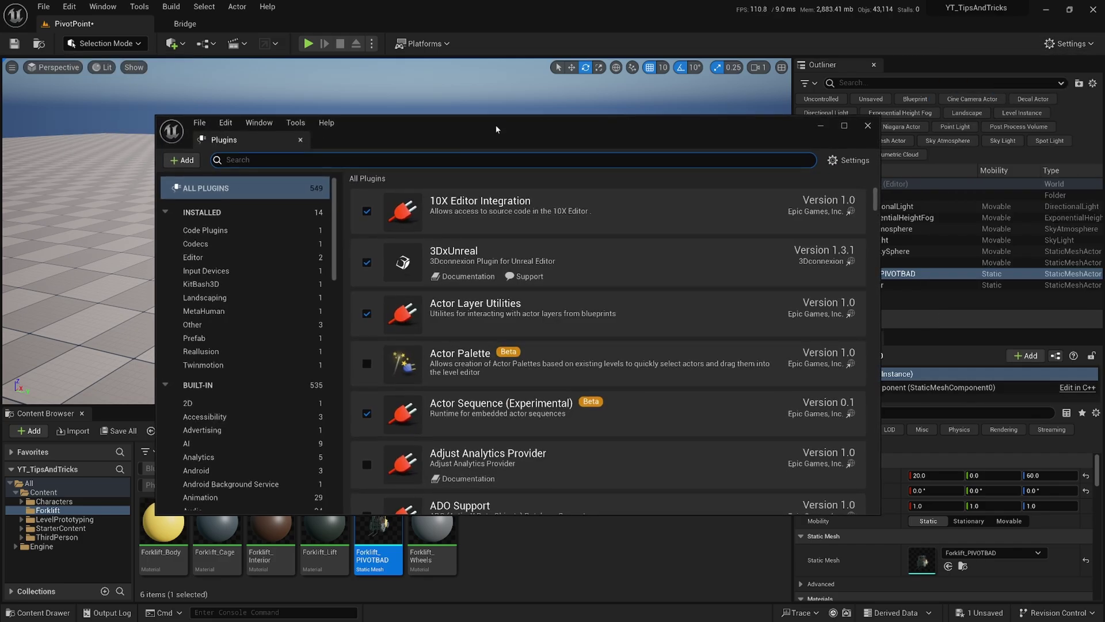
{"action": "type", "text": "modeling"}
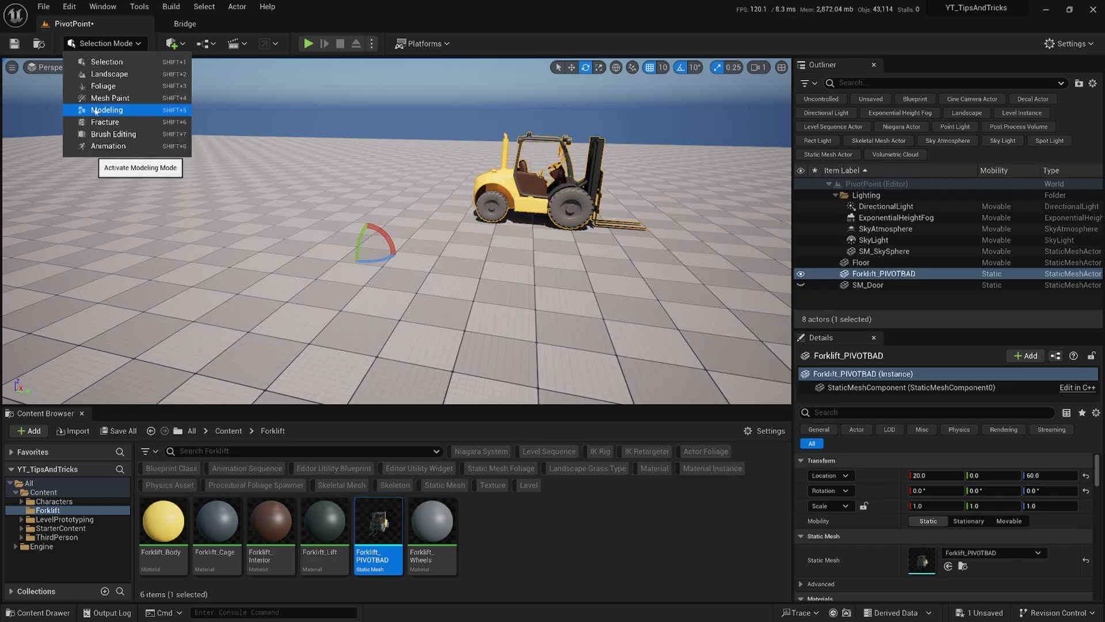
Step: In Modeling mode, use XForm > Edit Pivot to snap the forklift's pivot to Bottom
{"action": "left_click", "coordinate": [98, 110]}
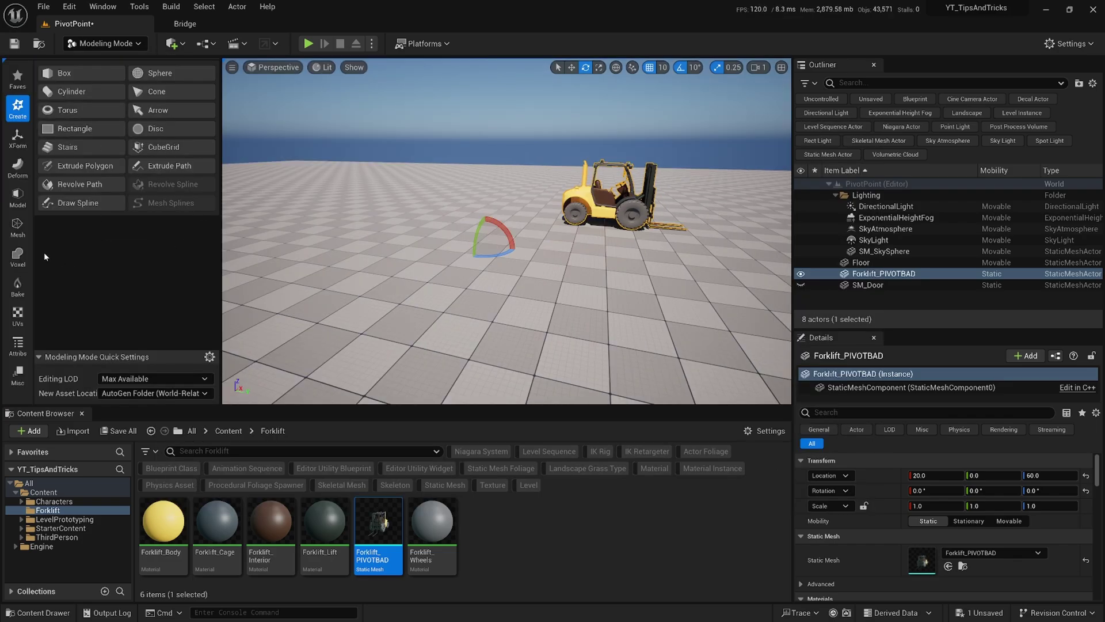
{"action": "left_click", "coordinate": [17, 137]}
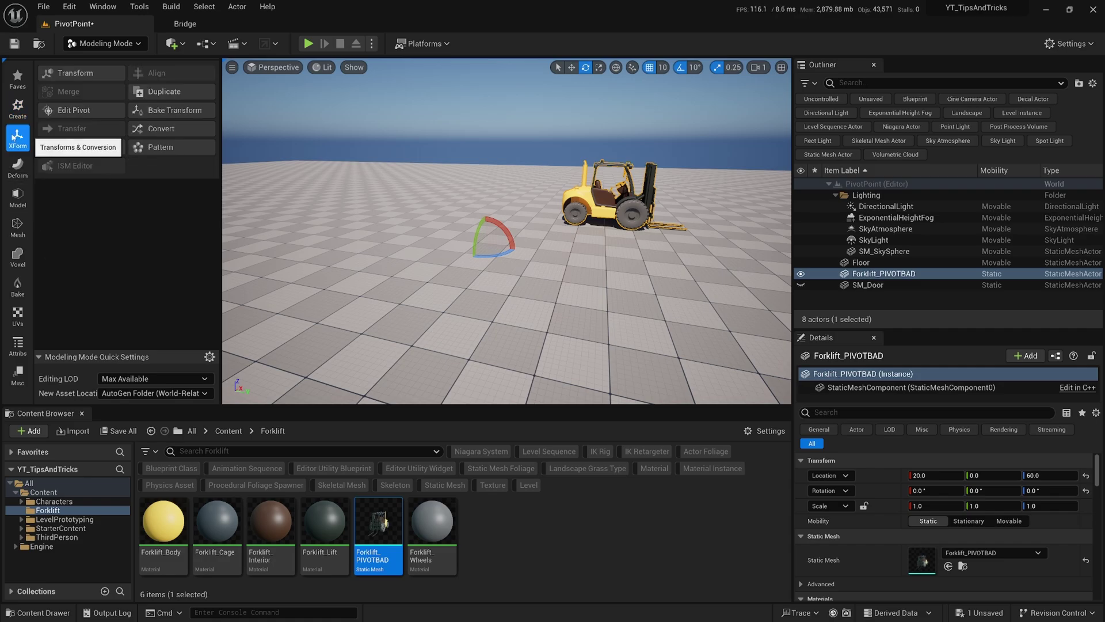
{"action": "left_click", "coordinate": [74, 109]}
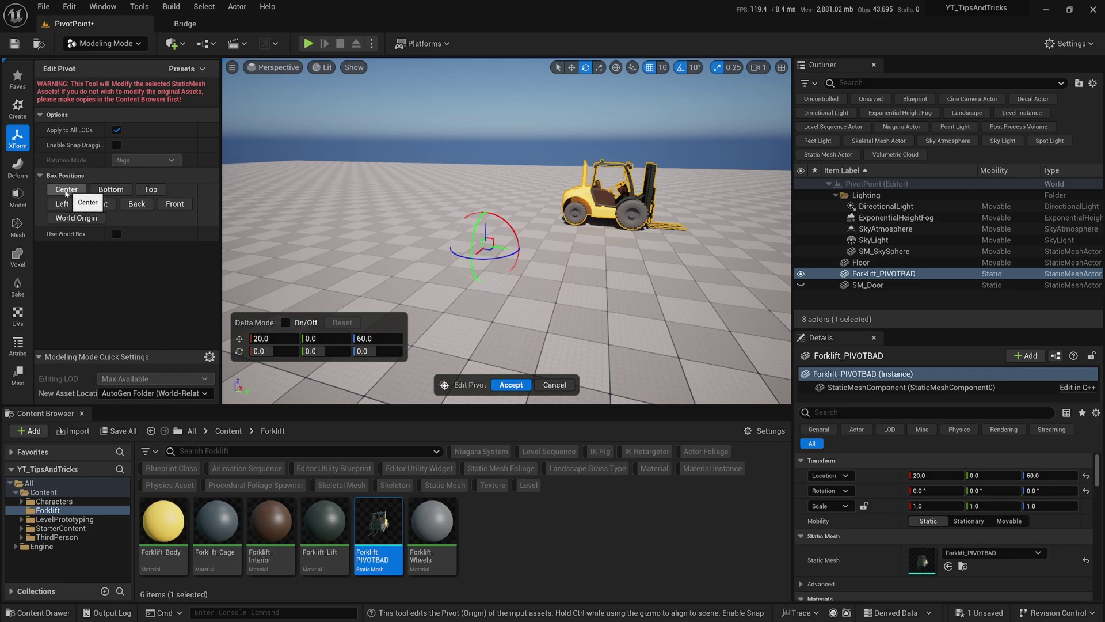
{"action": "left_click", "coordinate": [109, 192]}
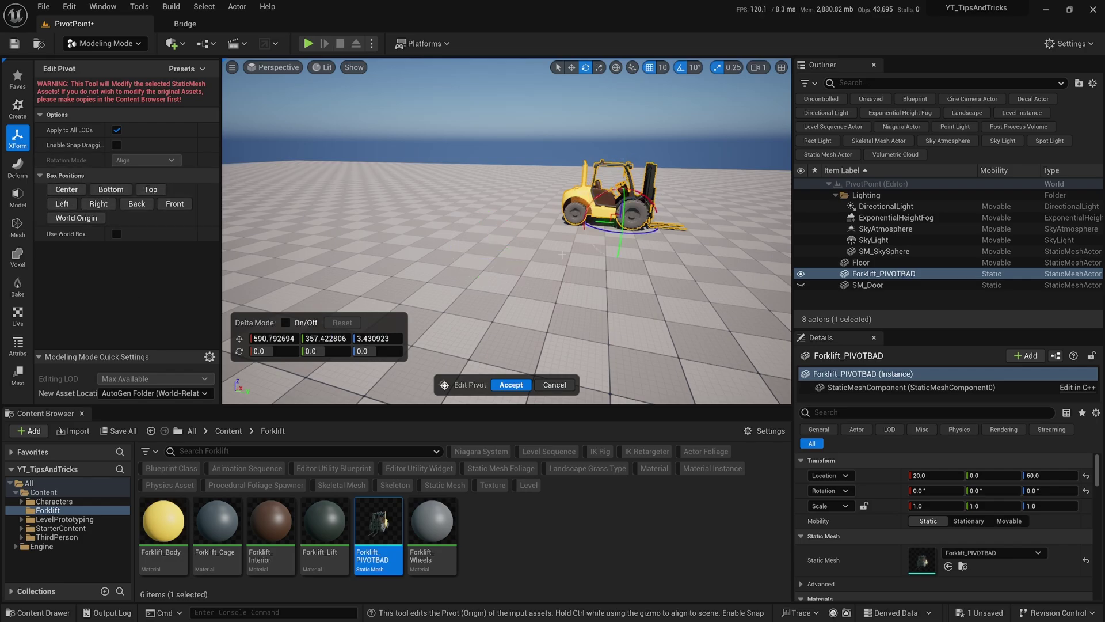
{"action": "key", "text": "f"}
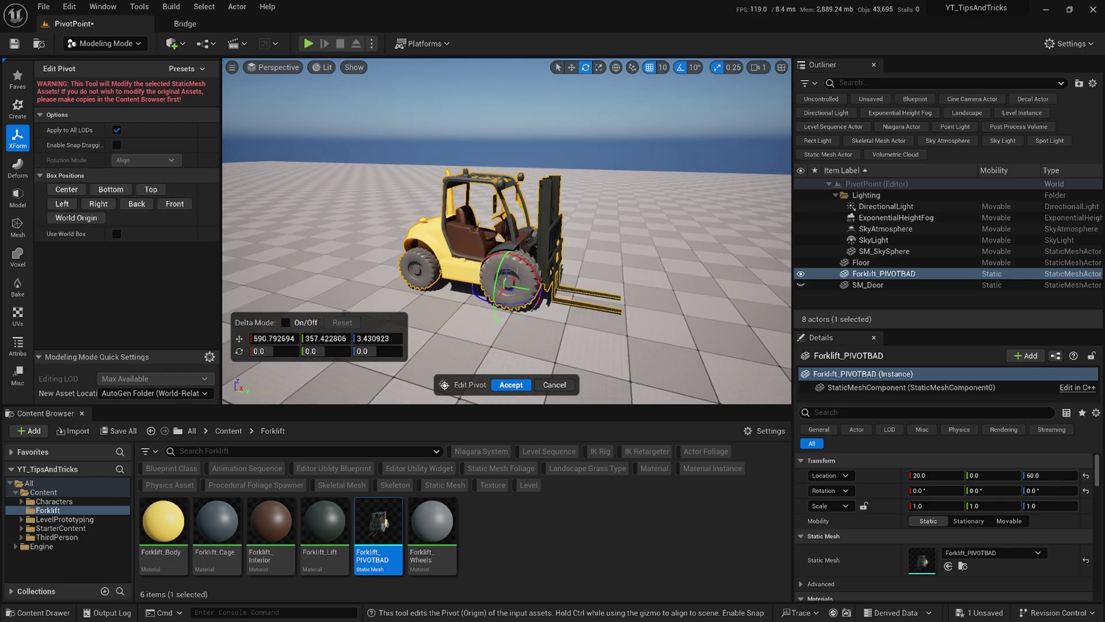
{"action": "mouse_move", "coordinate": [653, 235]}
{"action": "left_mouse_down", "text": "alt"}
{"action": "mouse_move", "coordinate": [576, 242]}
{"action": "mouse_move", "coordinate": [564, 270]}
{"action": "mouse_move", "coordinate": [650, 222]}
{"action": "left_mouse_up", "text": "alt"}
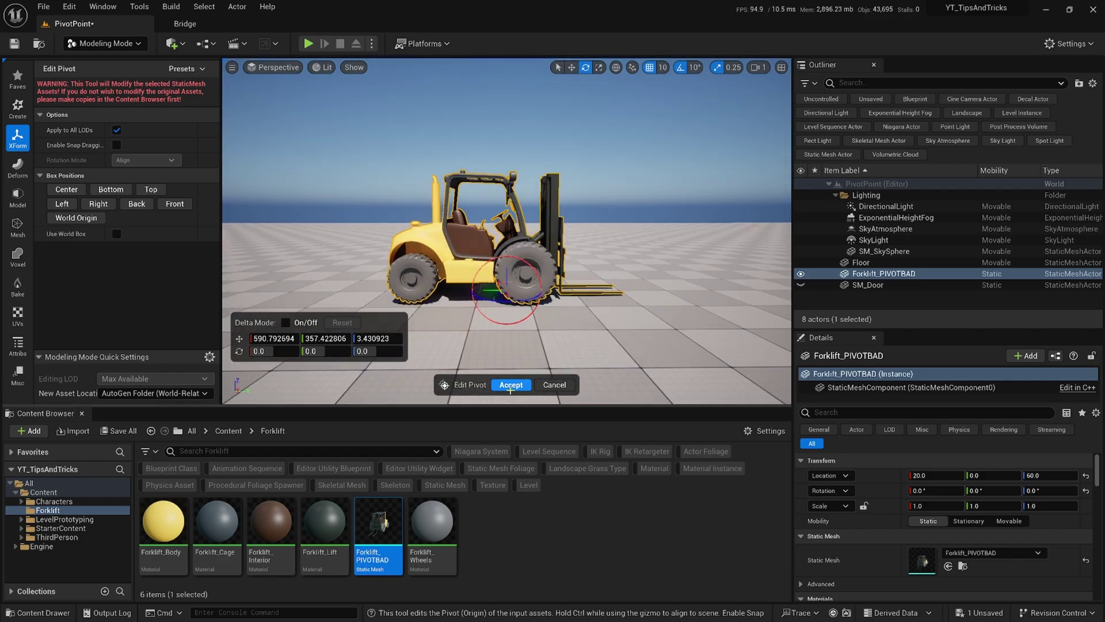
Step: Accept the new forklift pivot and return to Selection Mode
{"action": "left_click", "coordinate": [510, 385]}
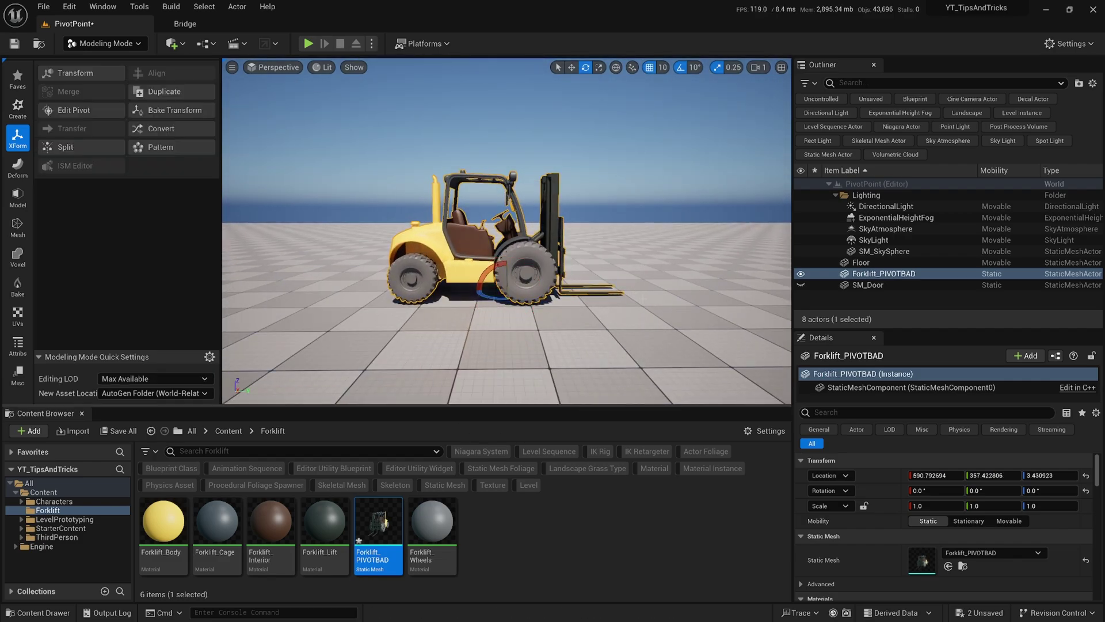
{"action": "left_click", "coordinate": [90, 44]}
{"action": "left_click", "coordinate": [98, 63]}
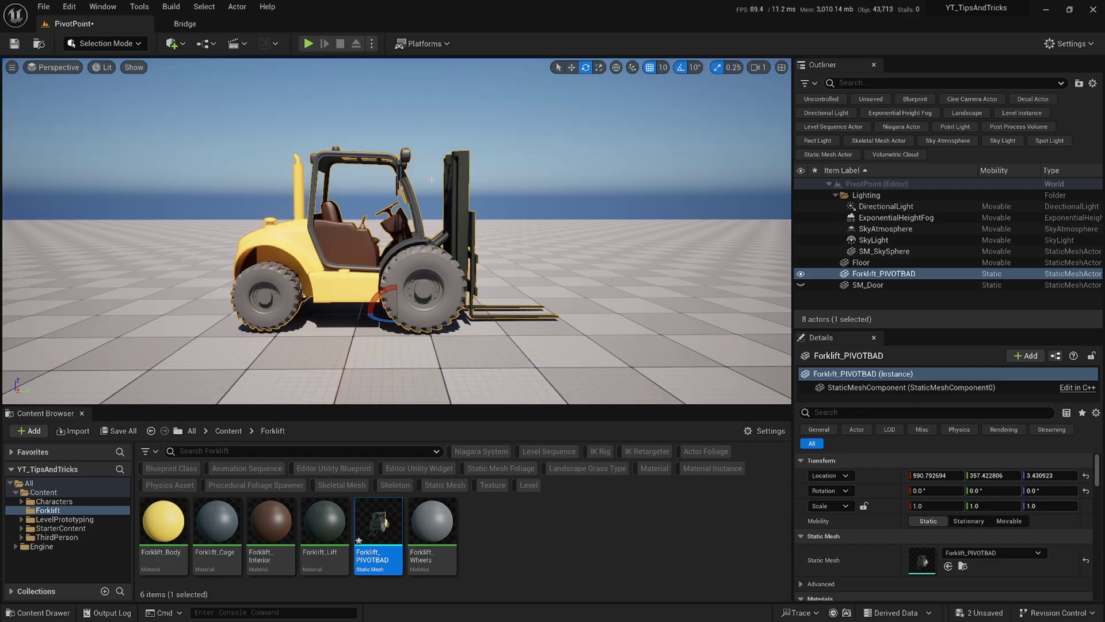
Step: Reset the forklift's location to the world origin and frame it in the view
{"action": "scroll", "coordinate": [415, 280], "scroll_direction": "down", "scroll_amount": 3}
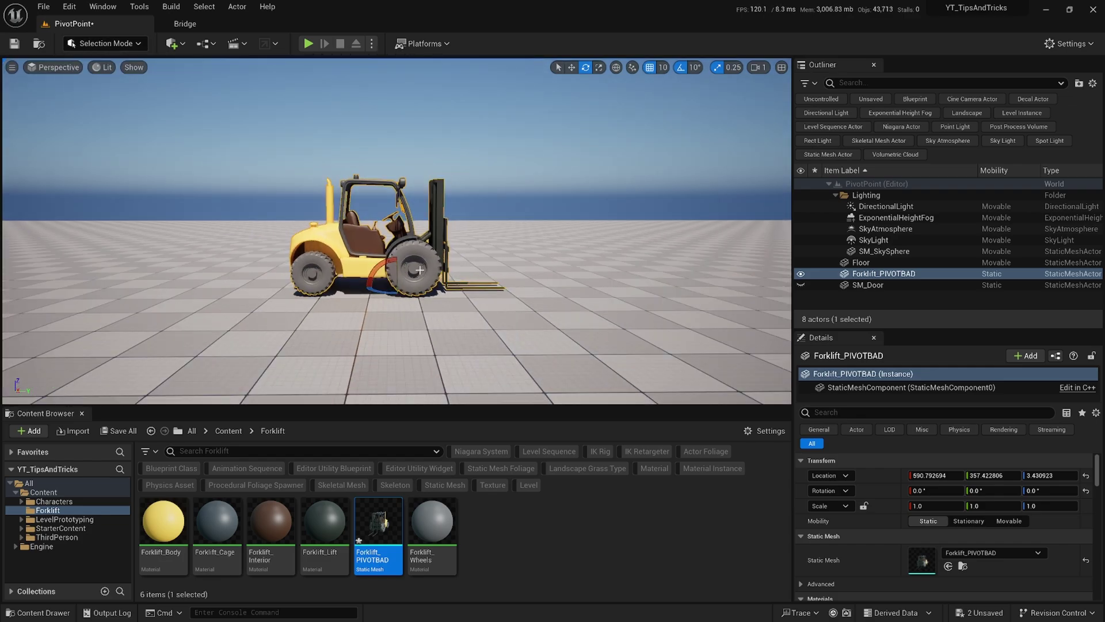
{"action": "left_click", "coordinate": [1086, 476]}
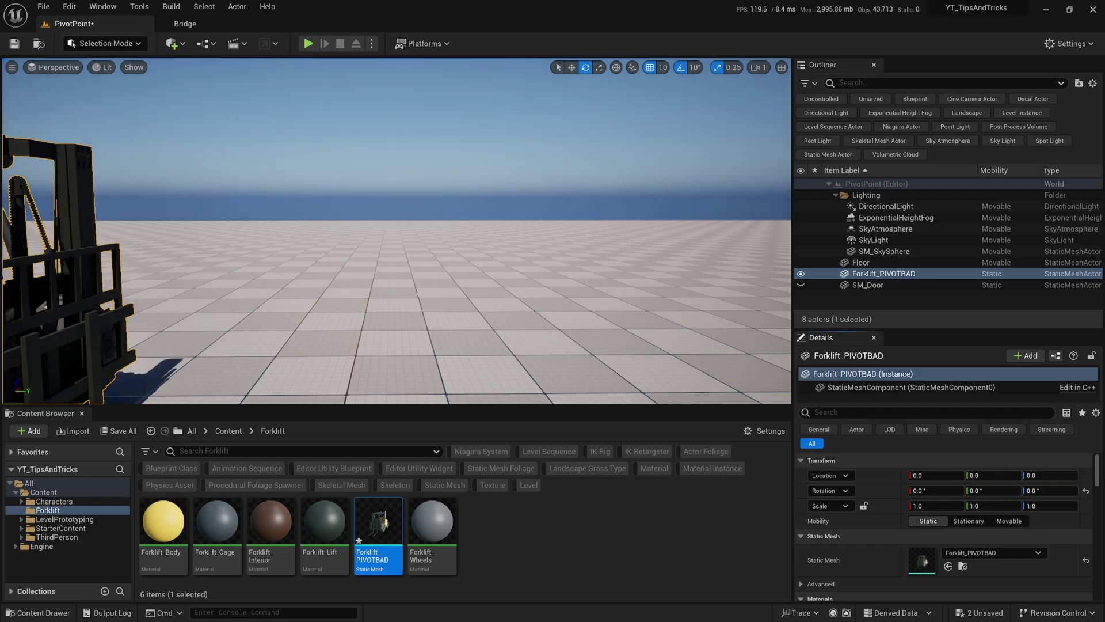
{"action": "key", "text": "f"}
{"action": "mouse_move", "coordinate": [397, 230]}
{"action": "left_mouse_down", "text": "alt"}
{"action": "mouse_move", "coordinate": [322, 230]}
{"action": "mouse_move", "coordinate": [392, 230]}
{"action": "left_mouse_up", "text": "alt"}
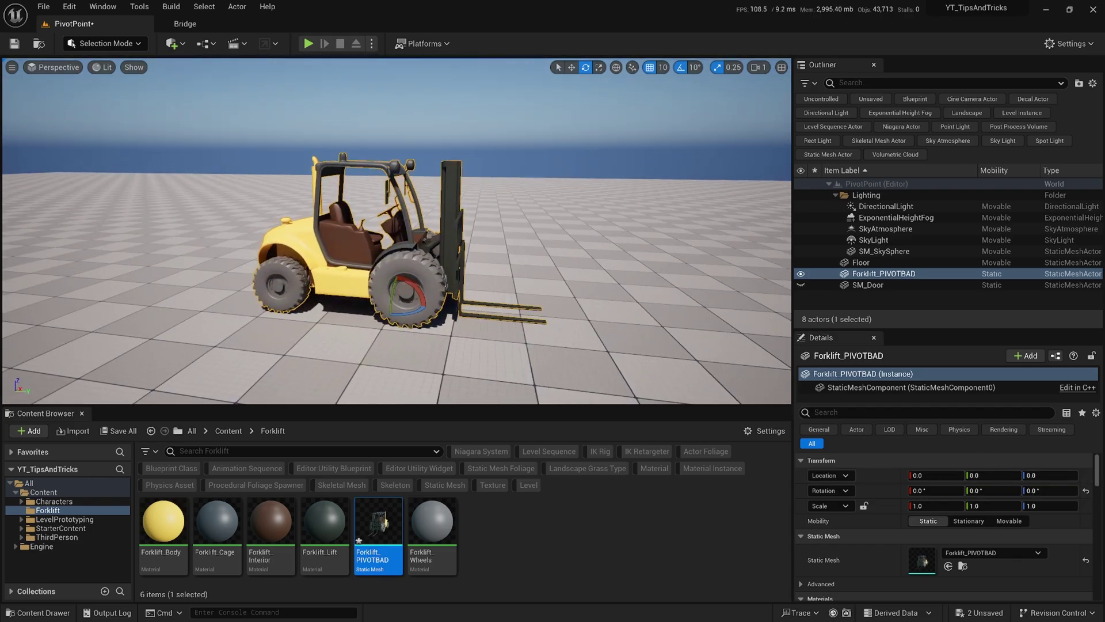
{"action": "key", "text": "w"}
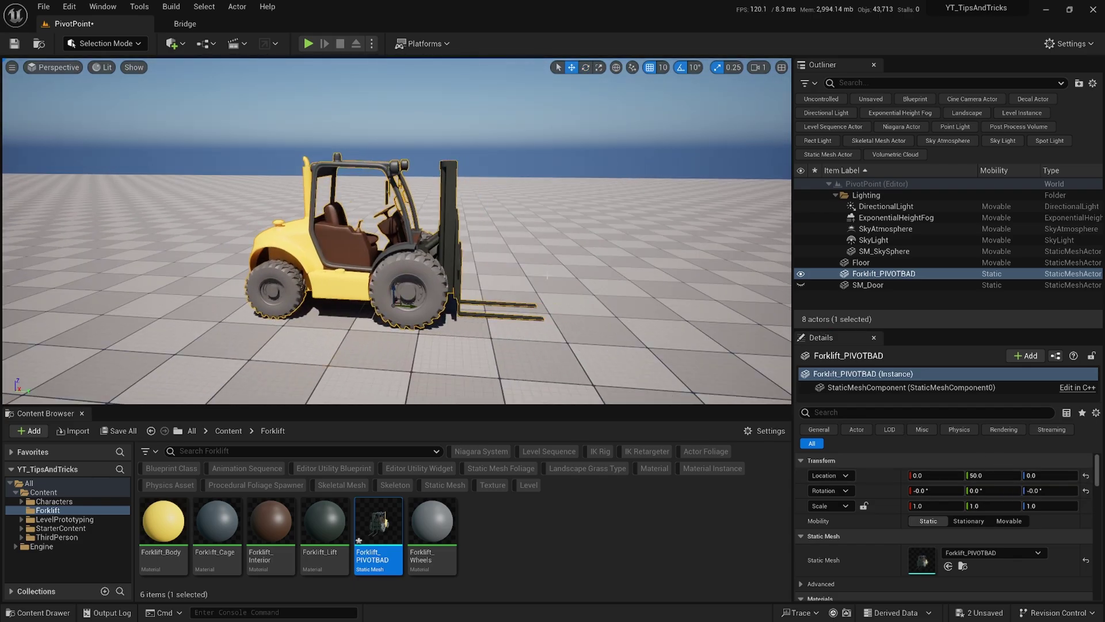